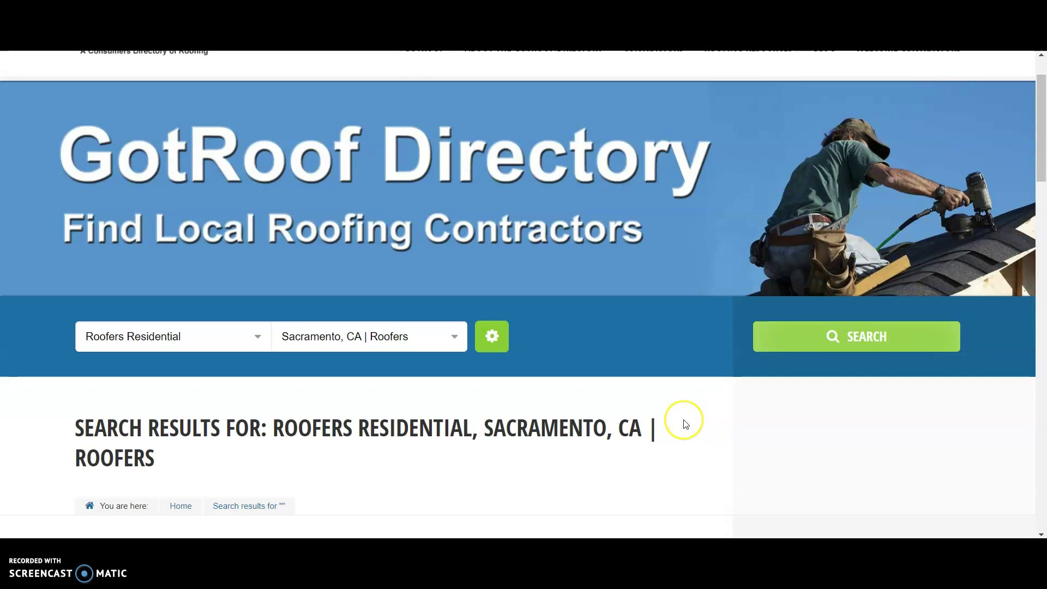
- Look through the residential roofer listings in the GotRoof Directory search results for Sacramento, CA
scroll(685, 424, down, 10)
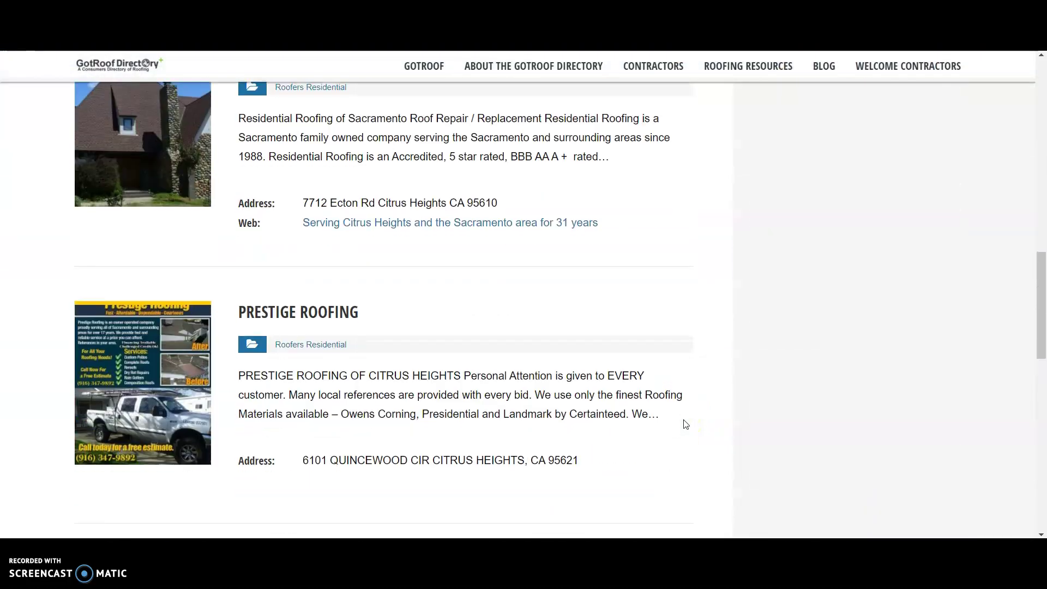
scroll(685, 424, down, 12)
scroll(685, 424, up, 6)
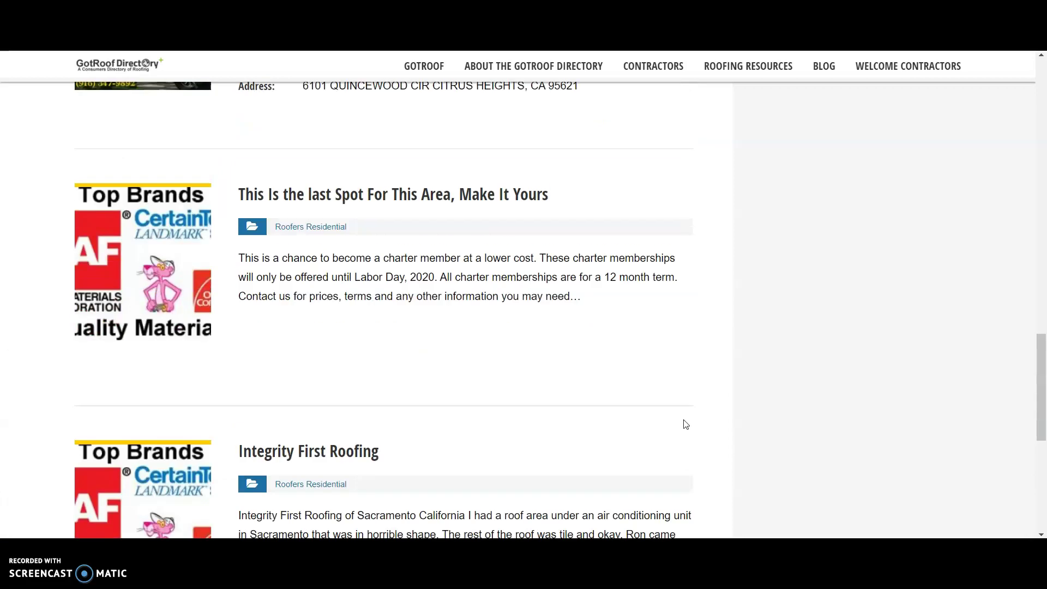
scroll(387, 427, up, 3)
scroll(422, 427, down, 6)
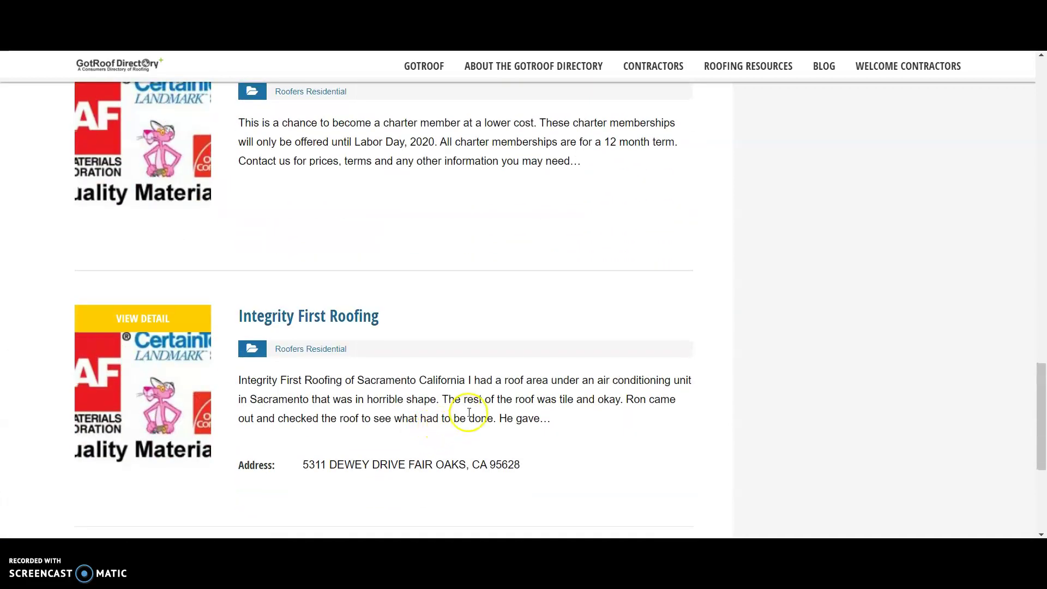
scroll(469, 413, up, 15)
scroll(469, 413, down, 5)
scroll(440, 398, up, 6)
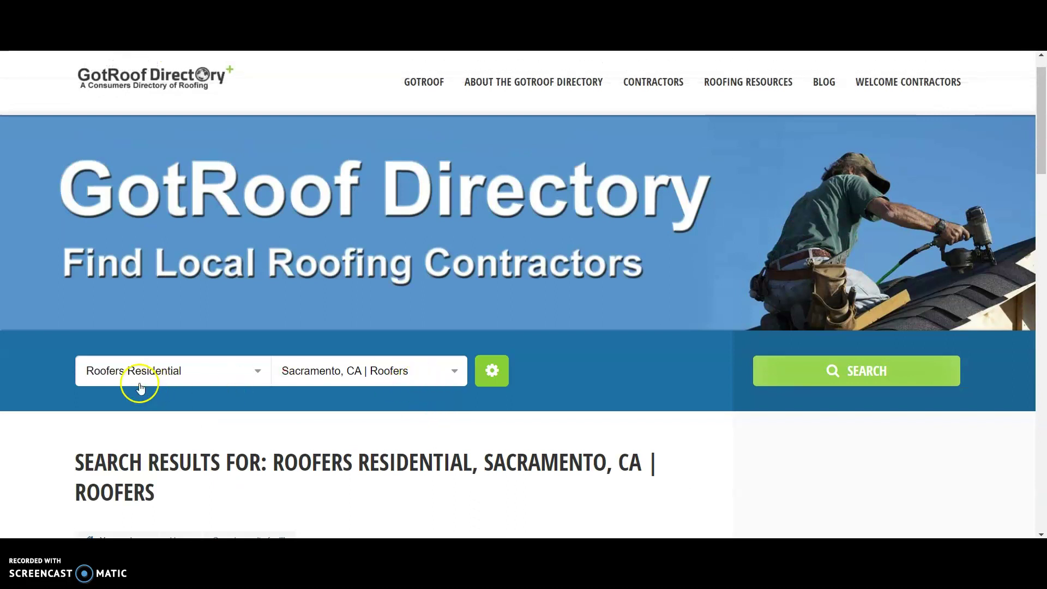
- View the category options available in the directory search beside the Sacramento, CA location filter
mouse_move(129, 383)
scroll(532, 411, down, 6)
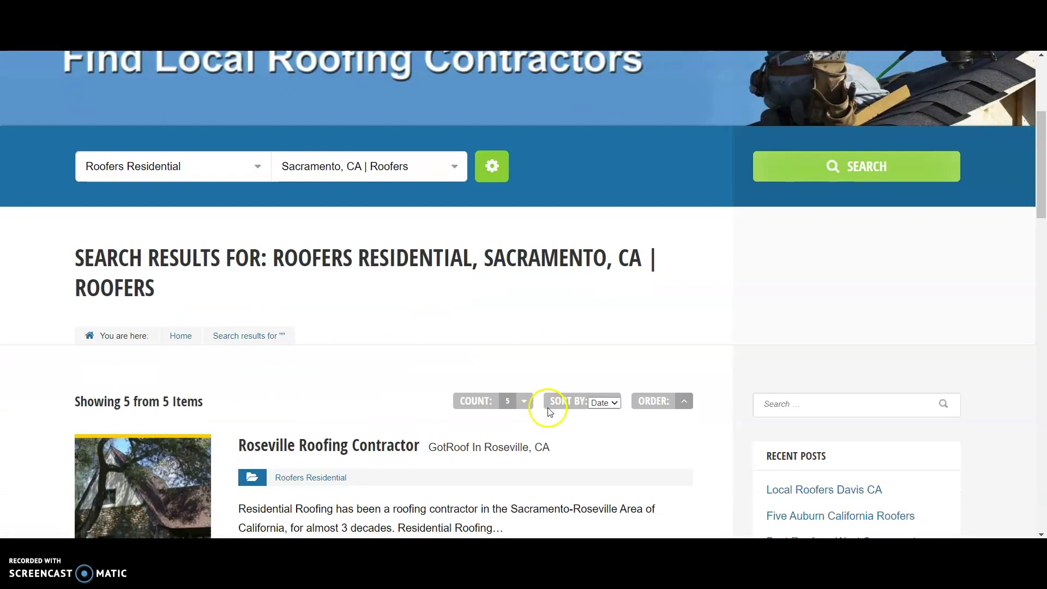
scroll(556, 398, up, 4)
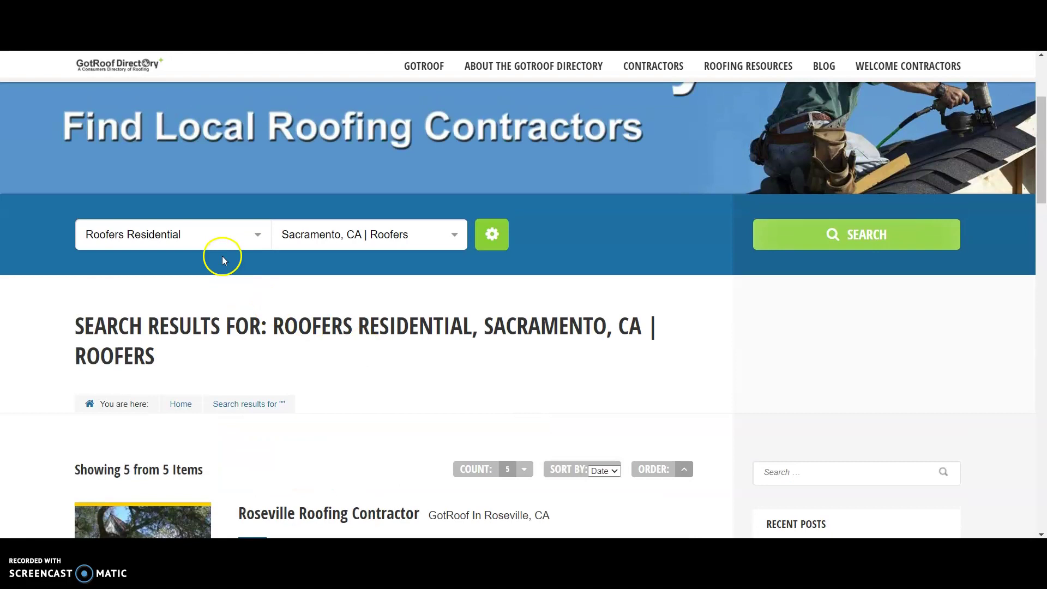
click(245, 252)
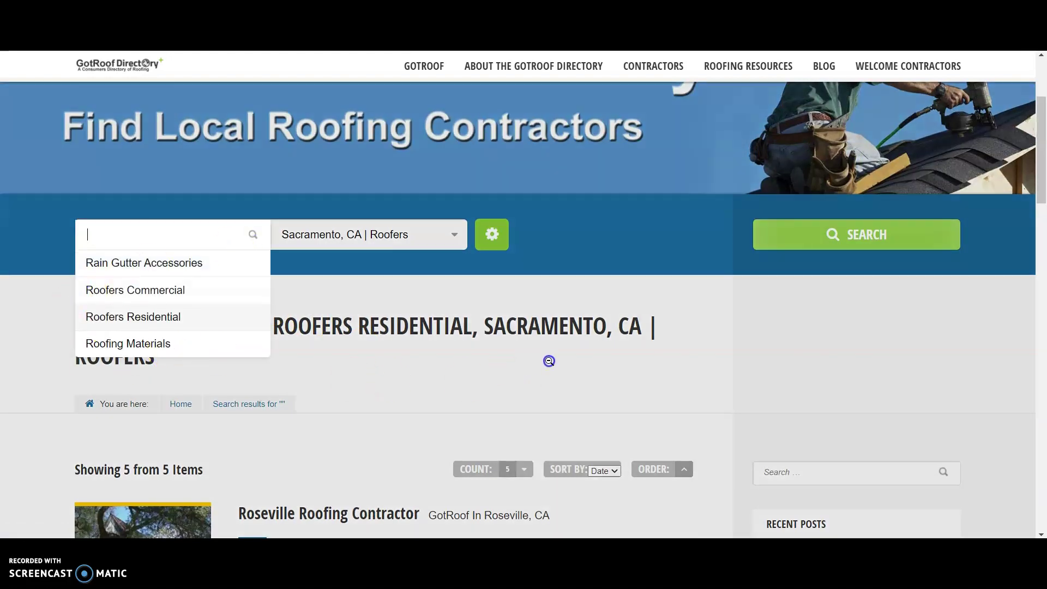
click(267, 317)
- Examine how much content the Sacramento results page holds, from the header banner through the listings to the footer
scroll(509, 355, down, 10)
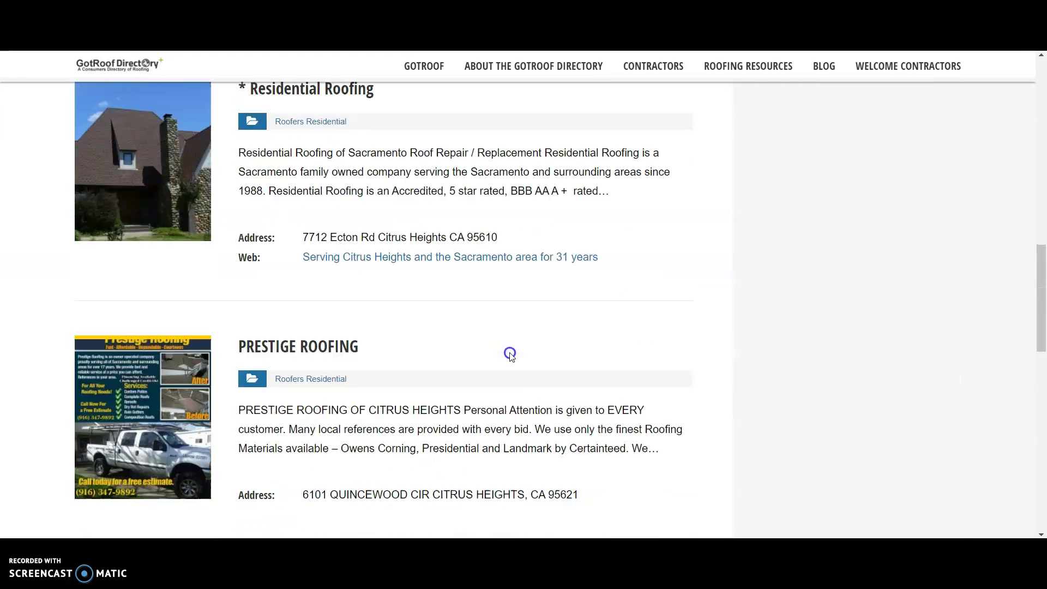
scroll(525, 365, down, 10)
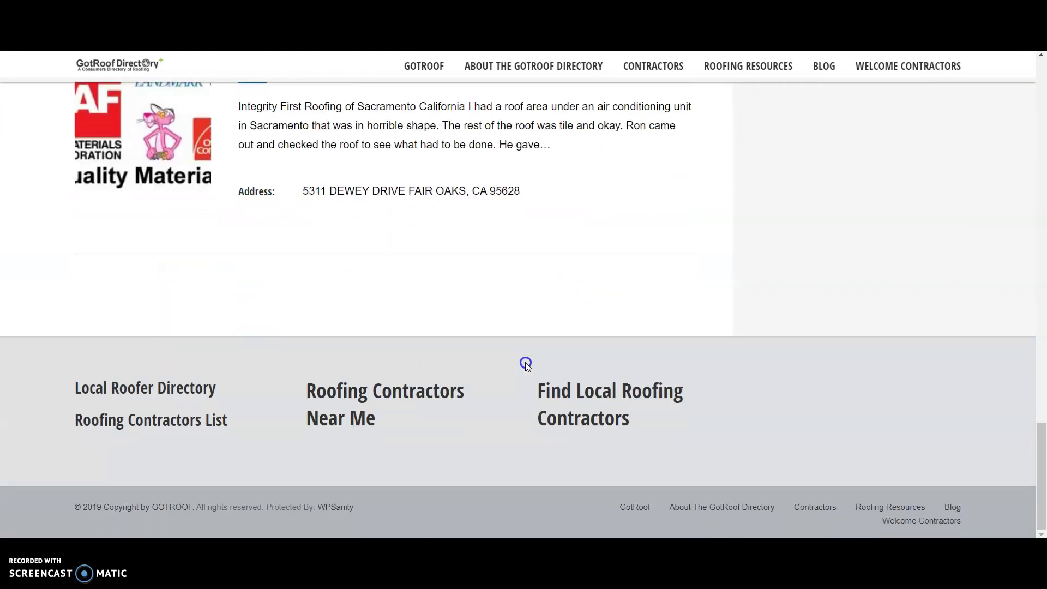
scroll(526, 364, up, 20)
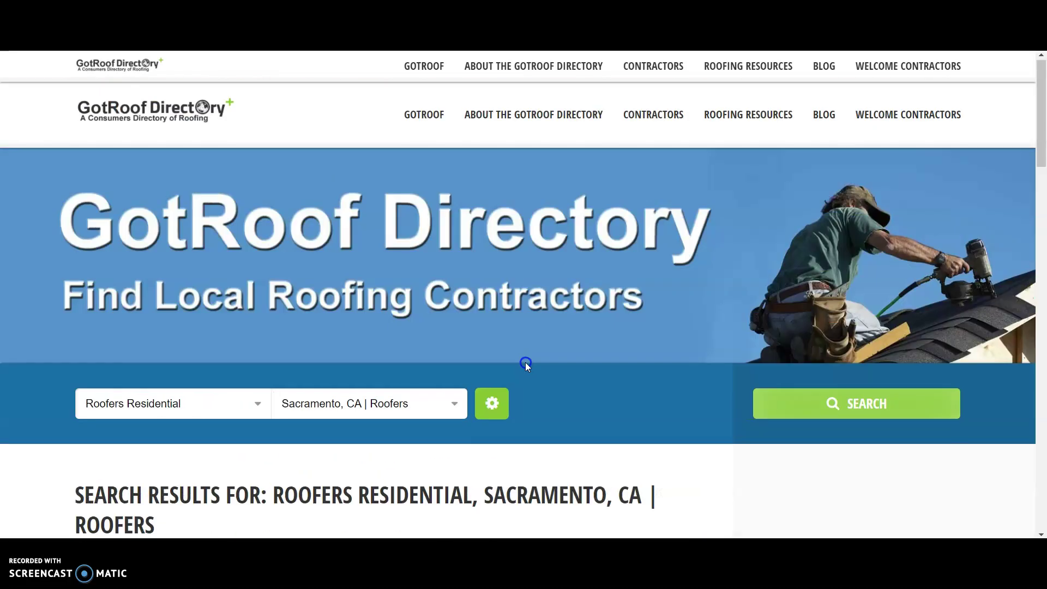
scroll(518, 327, down, 10)
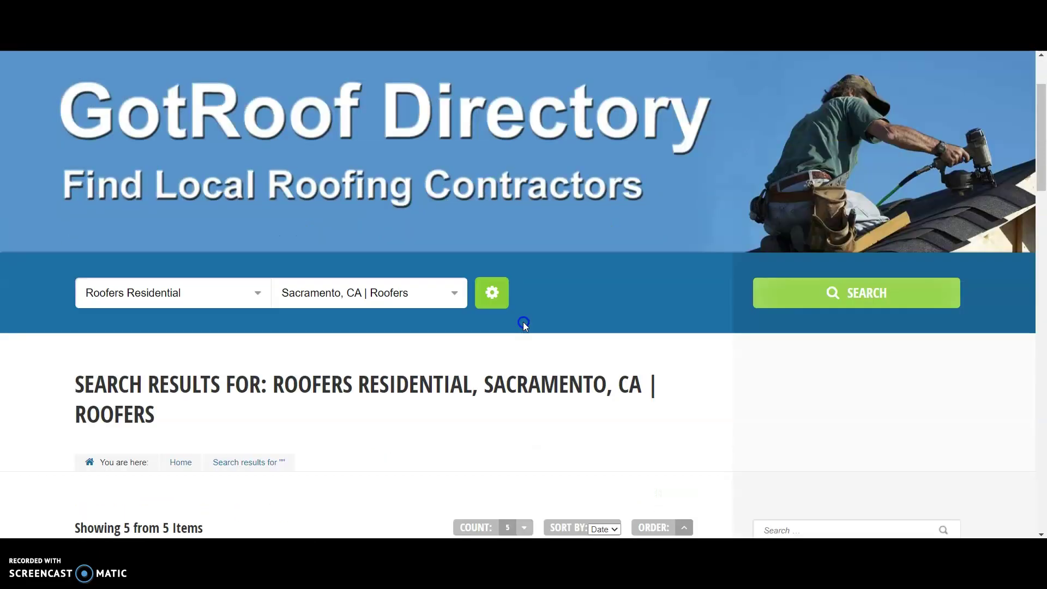
scroll(525, 323, down, 10)
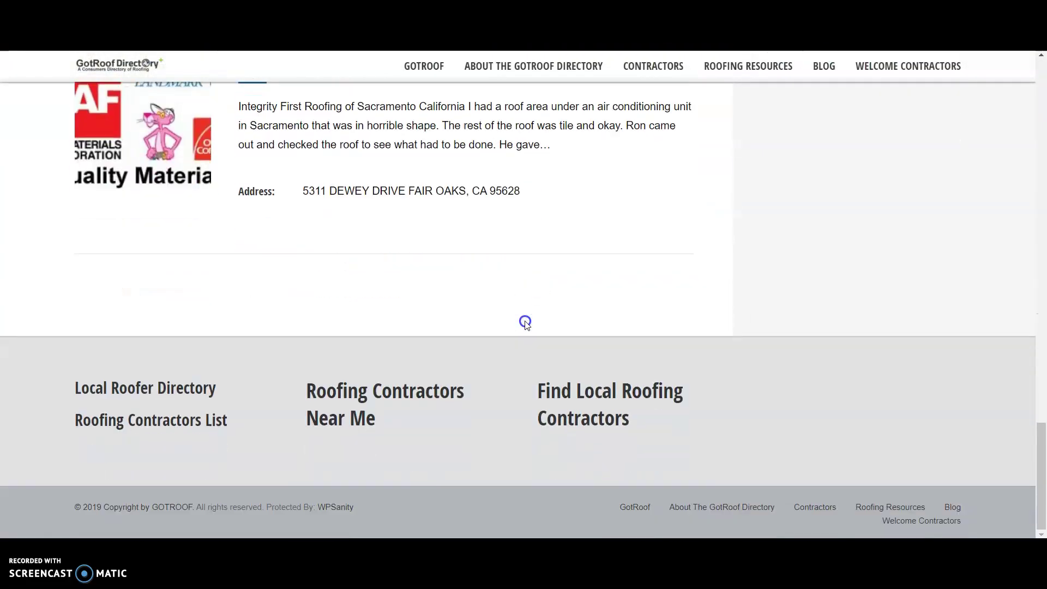
scroll(525, 323, up, 10)
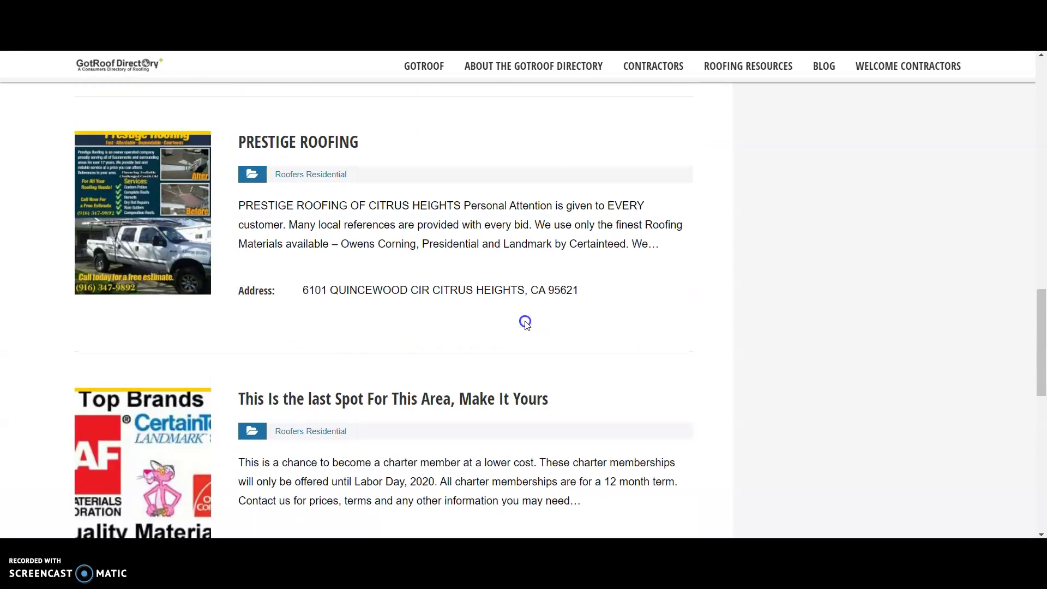
scroll(525, 324, up, 10)
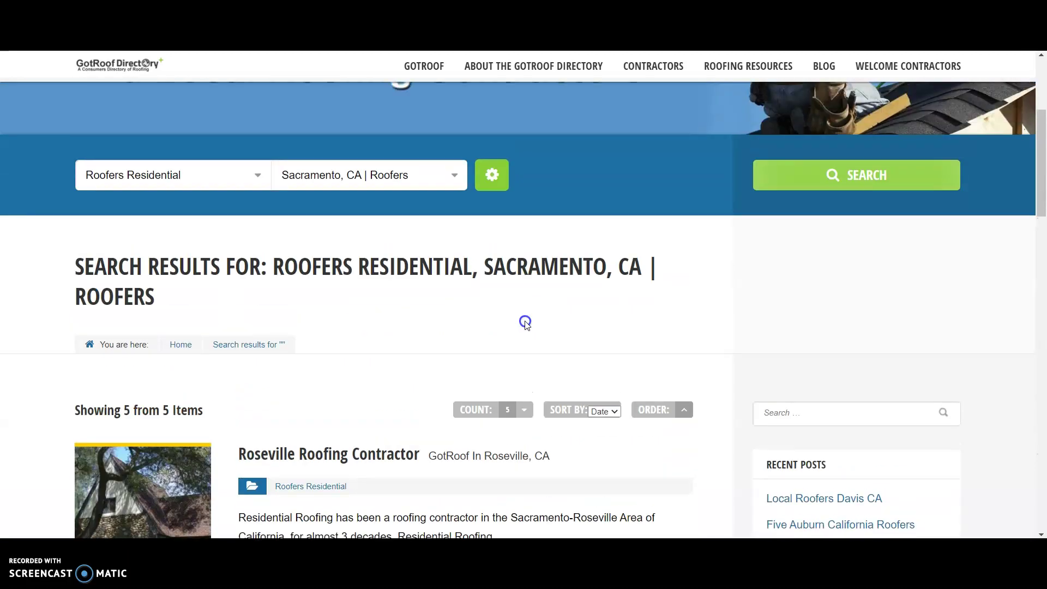
scroll(524, 323, up, 1)
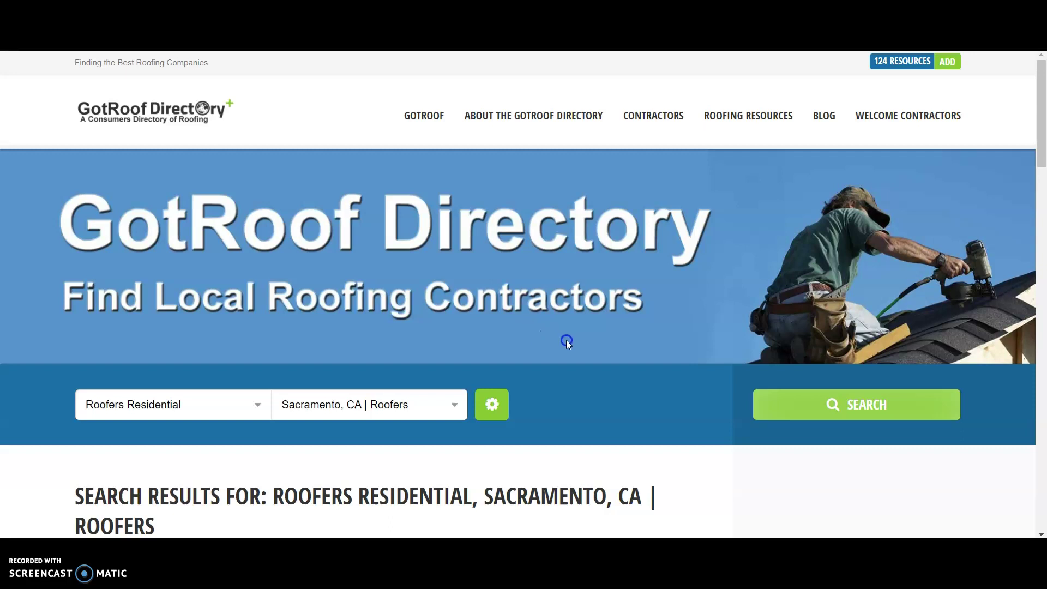
scroll(566, 341, down, 5)
scroll(566, 341, up, 5)
scroll(532, 187, down, 15)
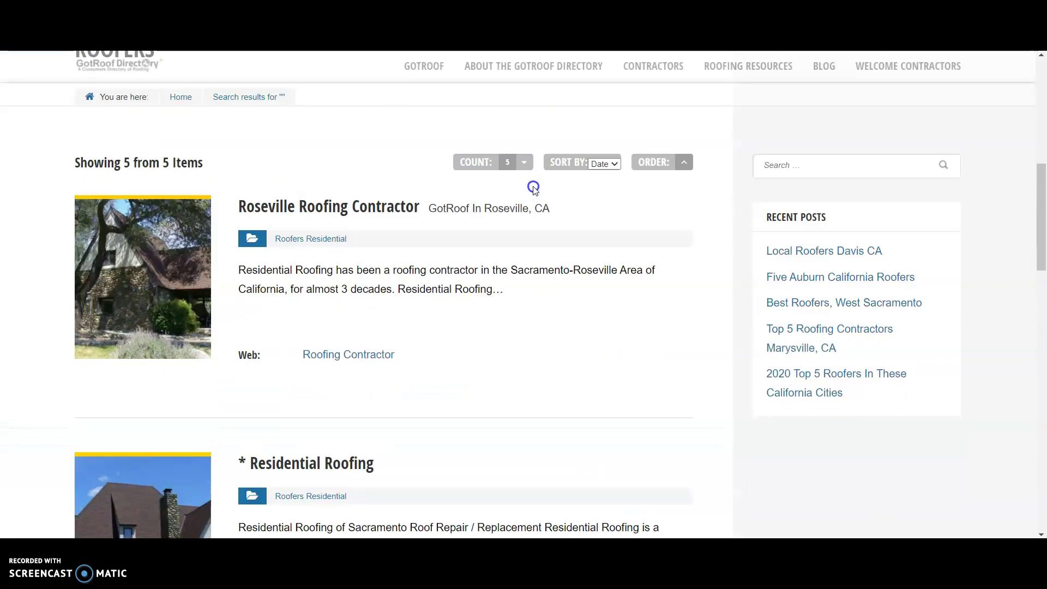
scroll(539, 189, down, 3)
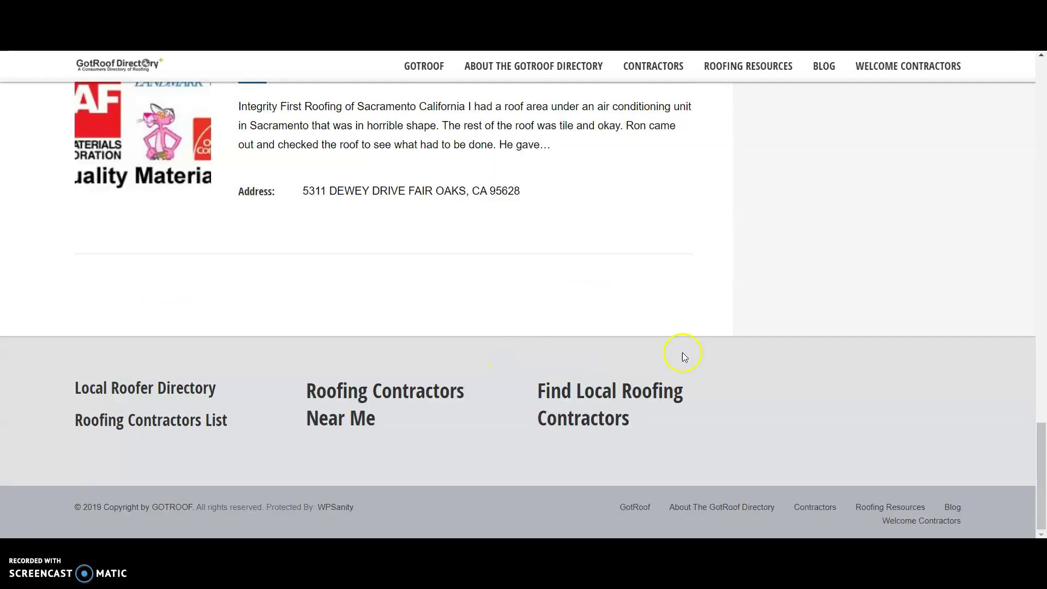
scroll(792, 344, up, 15)
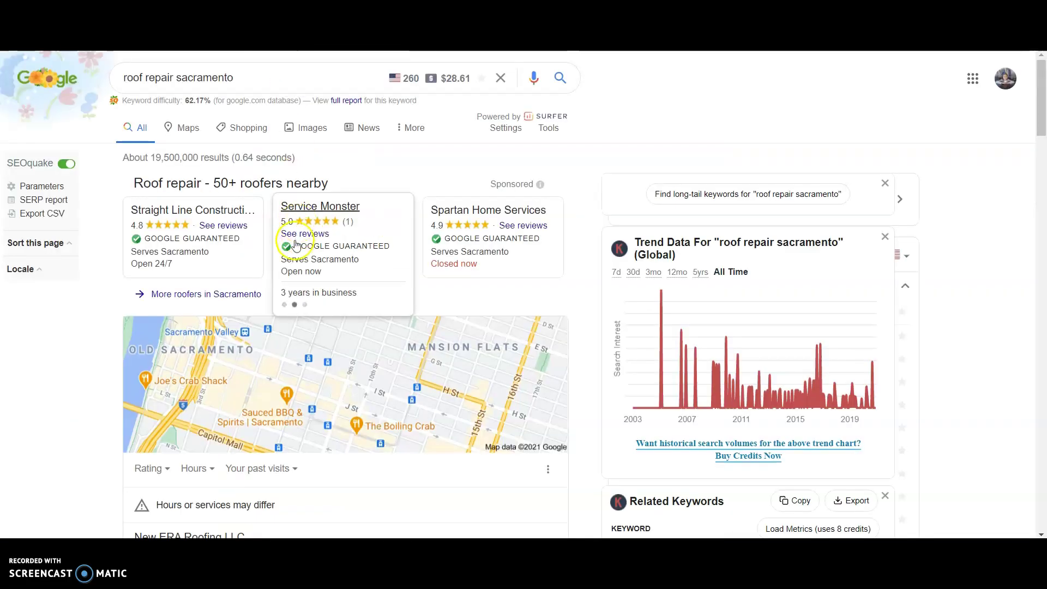
- Review the Google results for "roof repair sacramento" and open the HomeAdvisor page on Sacramento roof repair and replacement services
scroll(295, 244, down, 11)
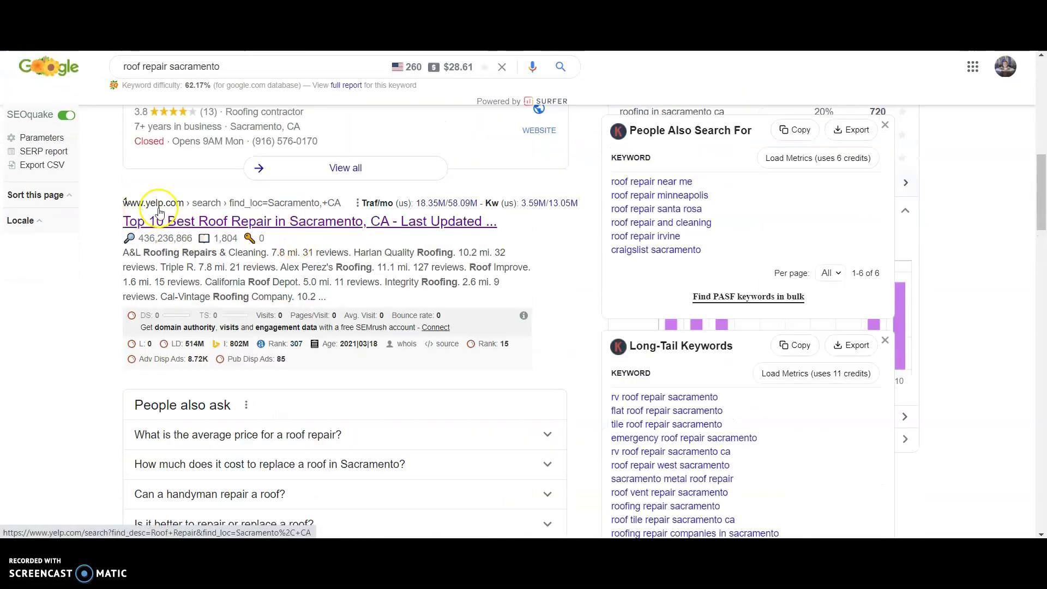
scroll(158, 211, down, 7)
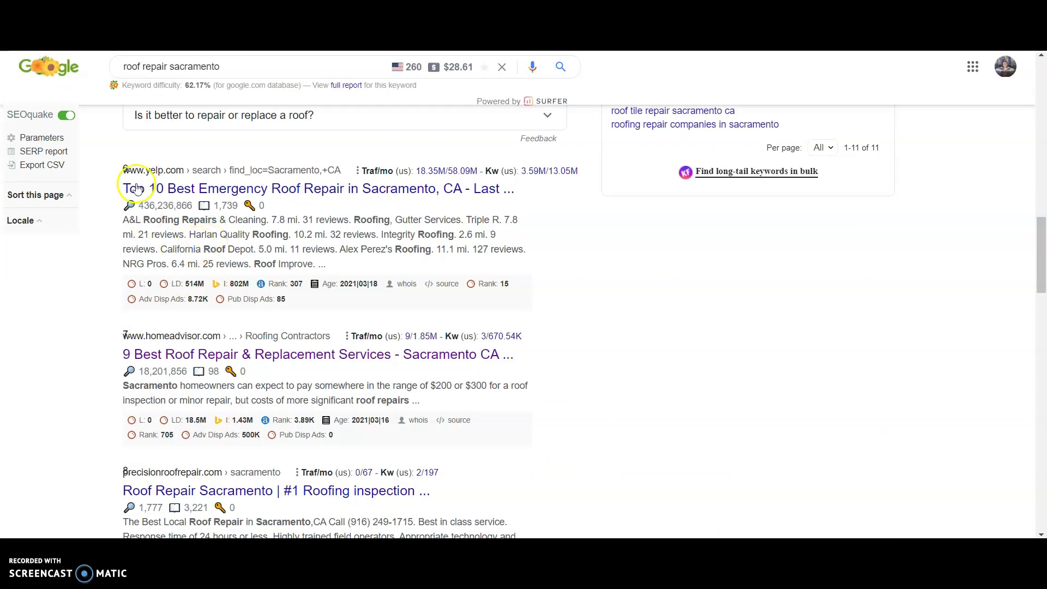
scroll(170, 219, down, 3)
click(171, 209)
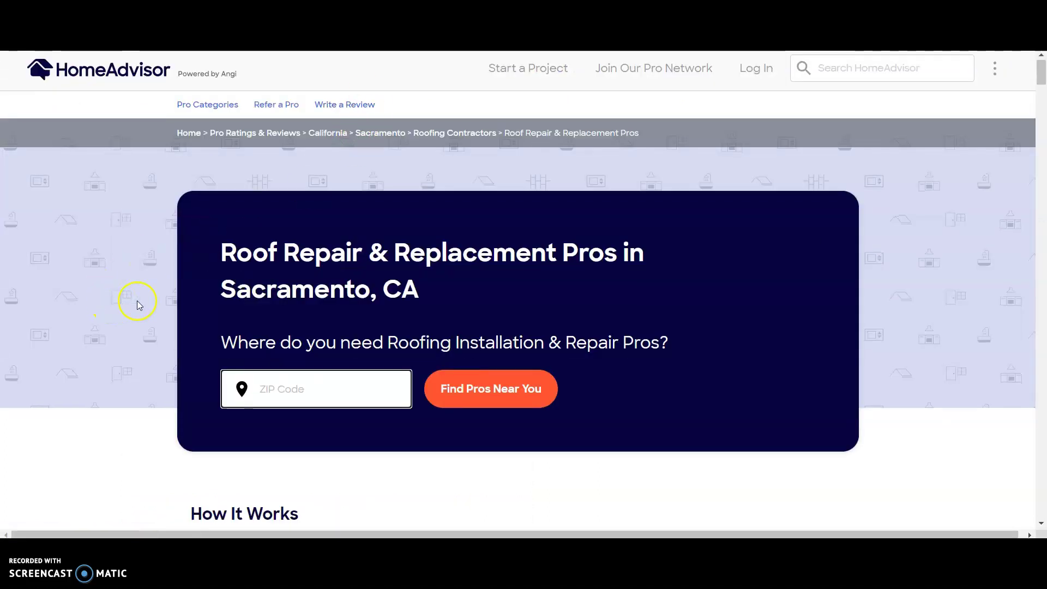
- Examine the HomeAdvisor page's contractor cards, unscreened contractors, hiring and pricing text, and project leads down to the footer
scroll(136, 301, down, 10)
scroll(139, 306, down, 20)
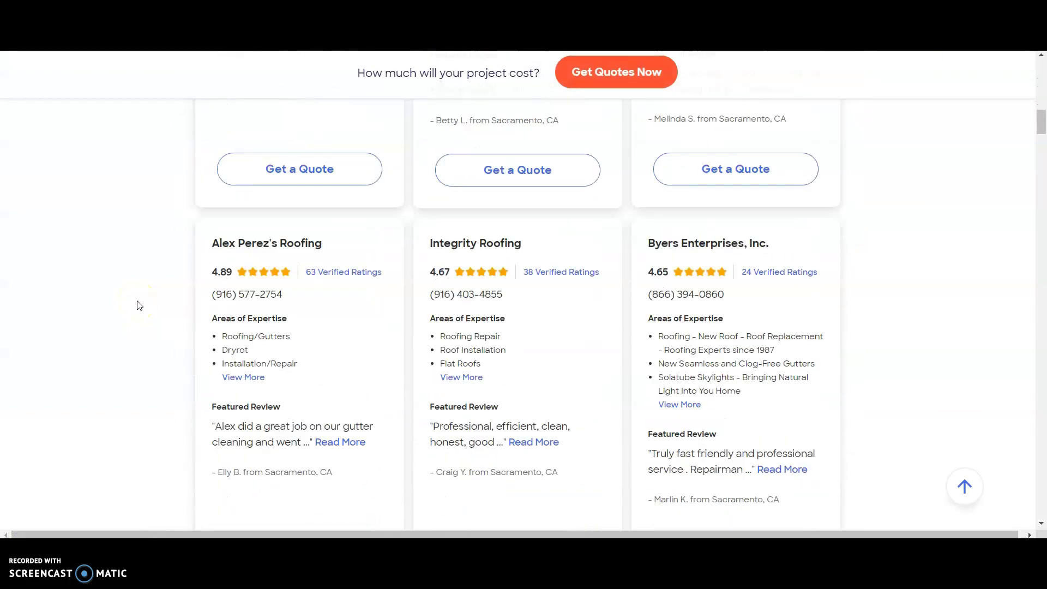
scroll(139, 305, down, 20)
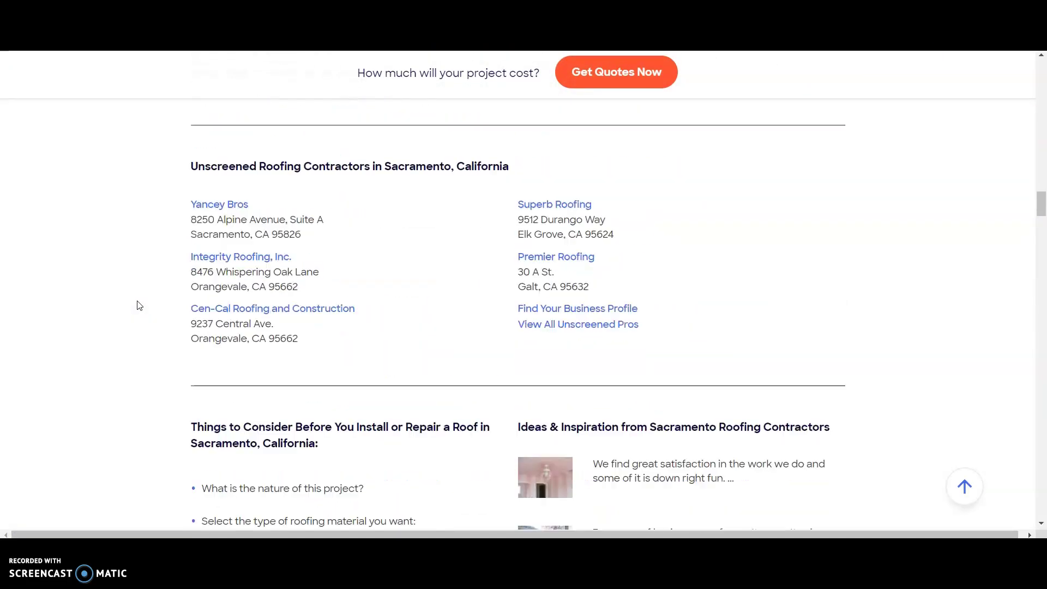
scroll(139, 305, down, 20)
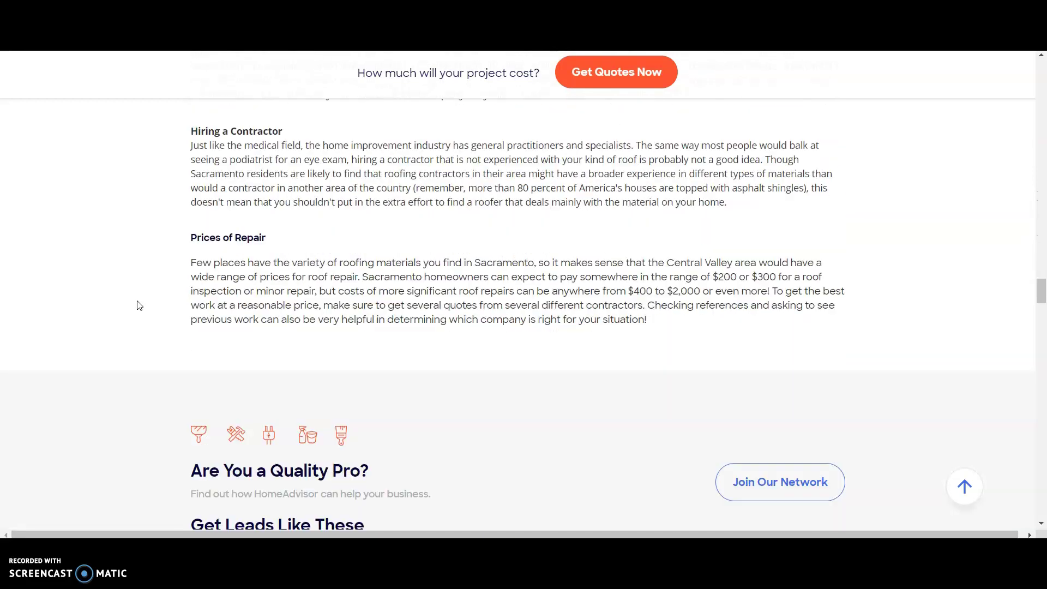
scroll(139, 305, down, 12)
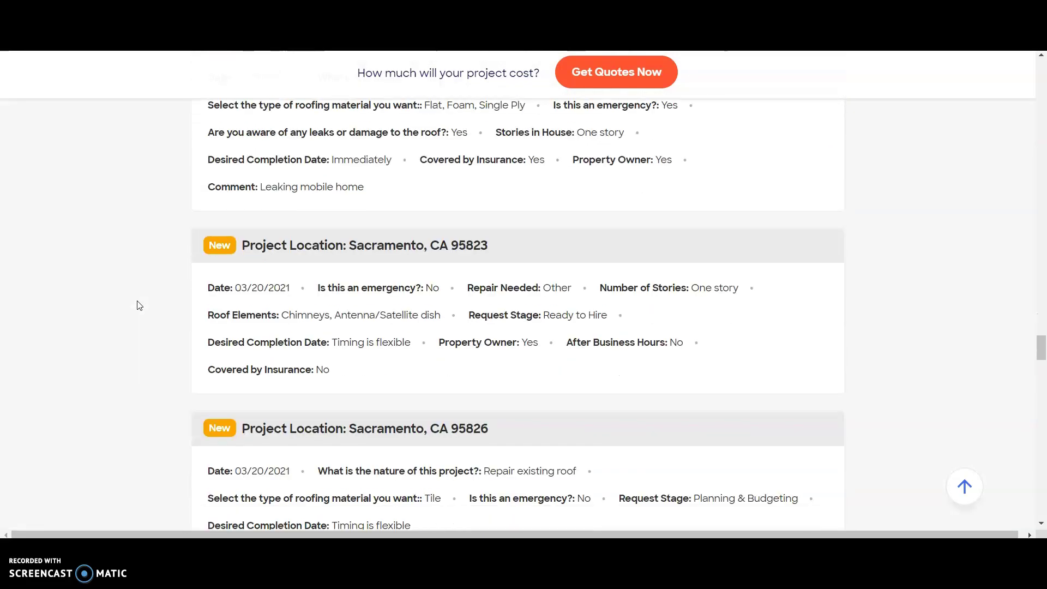
scroll(139, 305, down, 20)
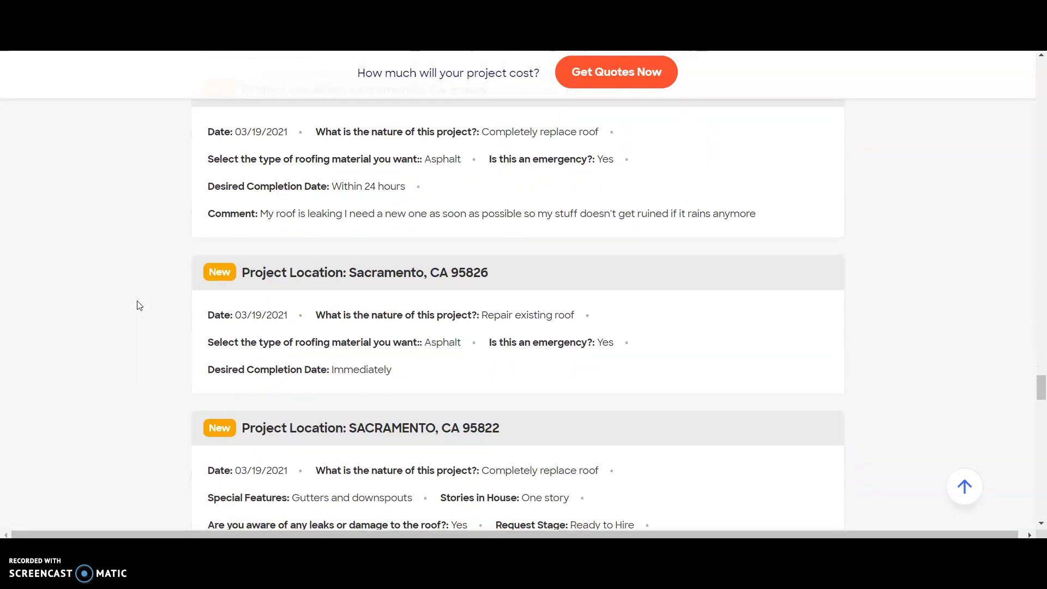
scroll(139, 305, down, 15)
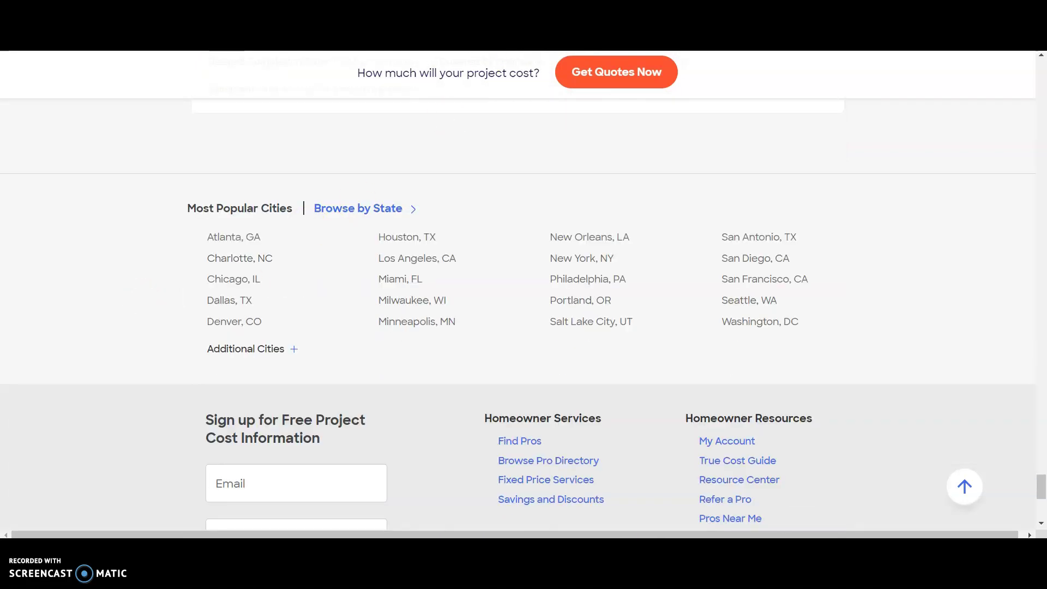
- Check the HomeAdvisor text's word count and keyword density in WordCounter, and return to the start of the HomeAdvisor page
key(ctrl+Tab)
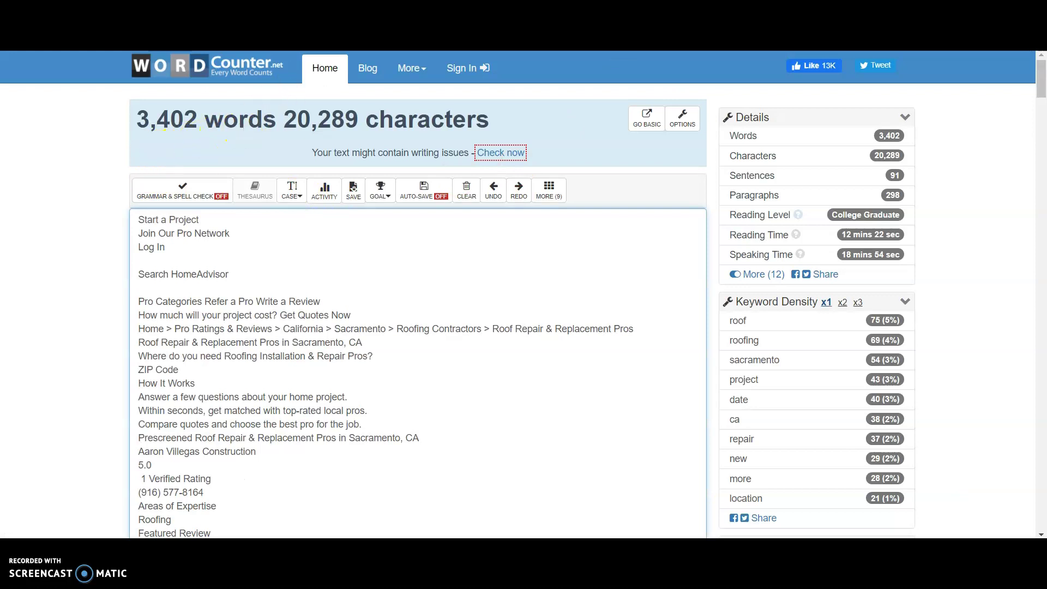
key(ctrl+Tab)
drag(1041, 494, 1039, 79)
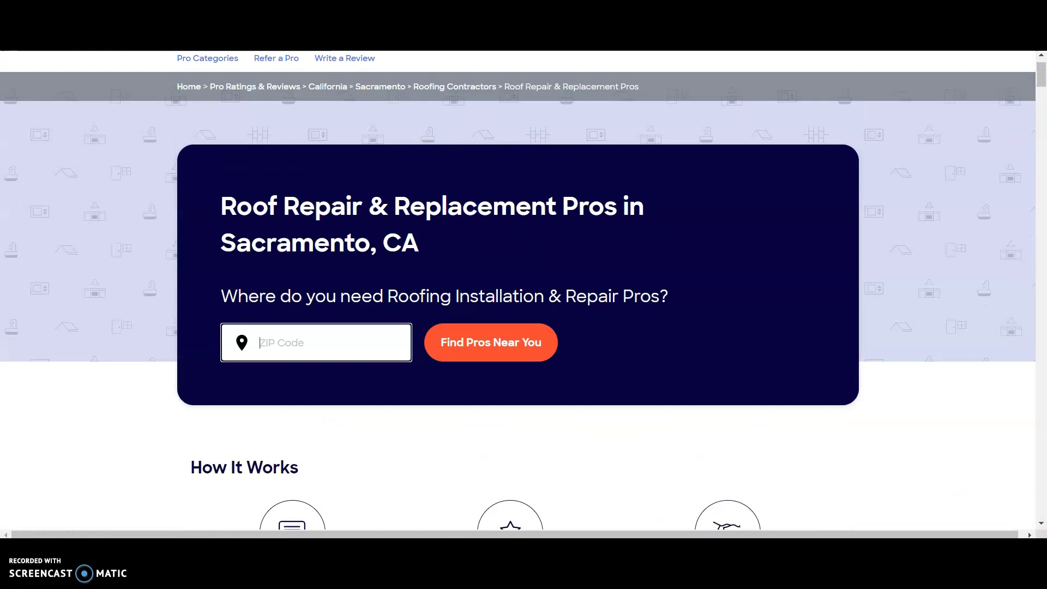
- Switch back to the GotRoof Directory page and review its Sacramento heading and first listings for comparison with HomeAdvisor
key(ctrl+Tab)
scroll(573, 336, up, 5)
scroll(575, 338, up, 8)
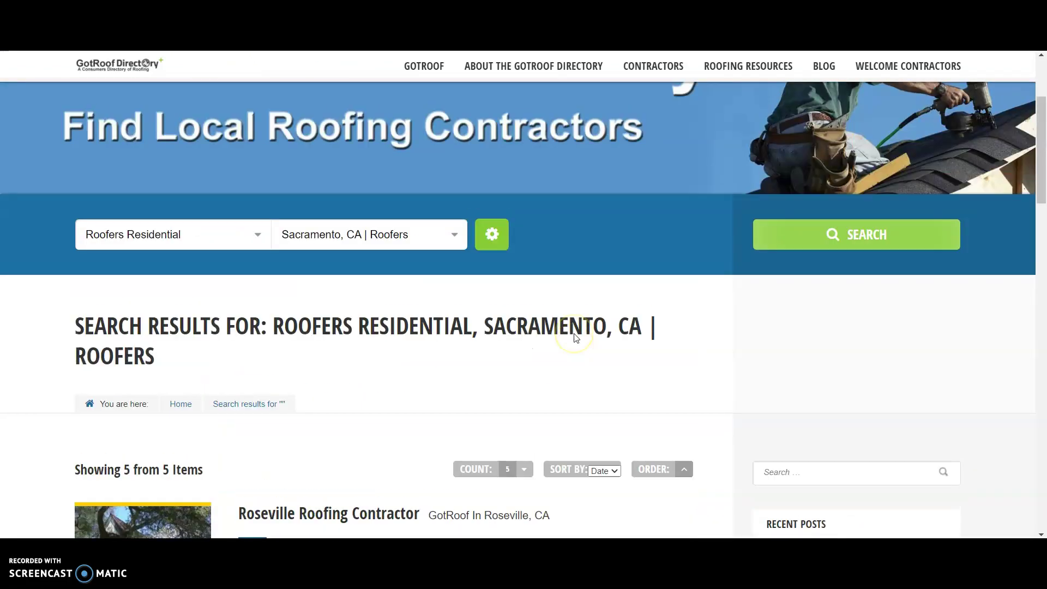
scroll(576, 337, down, 5)
scroll(575, 336, down, 3)
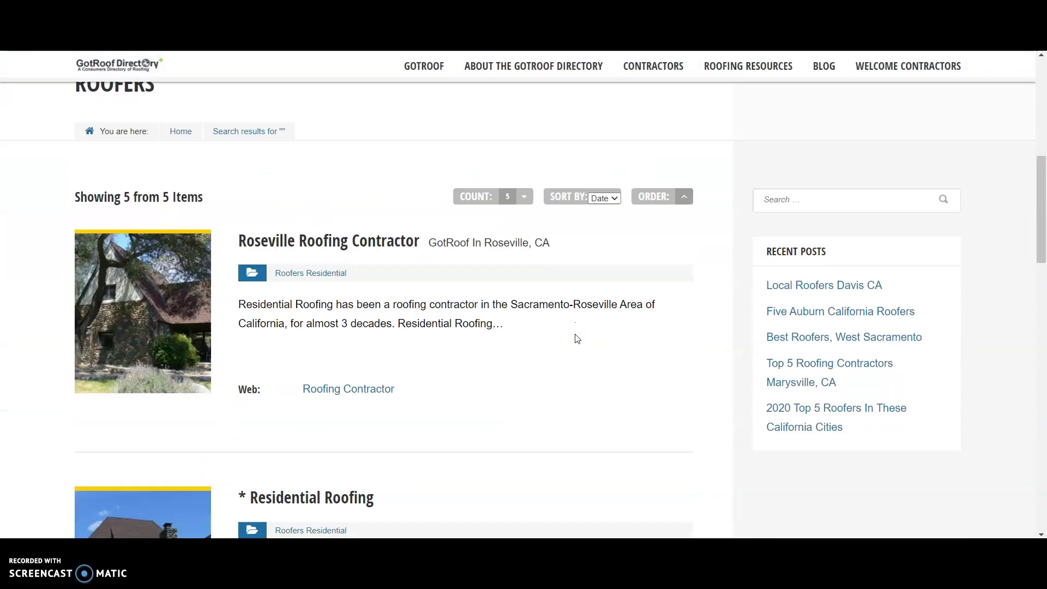
scroll(575, 337, up, 5)
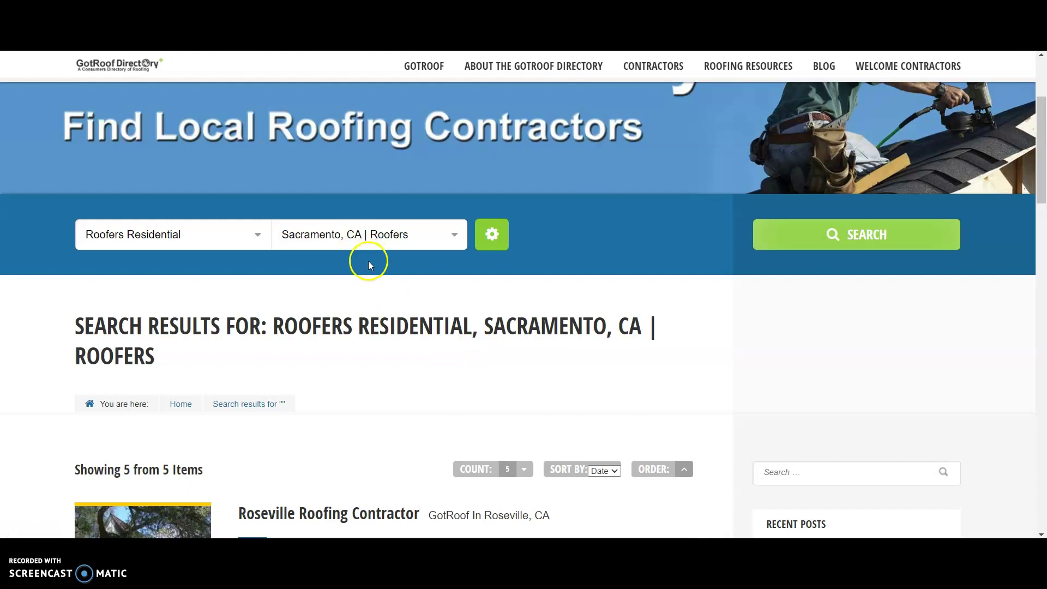
scroll(343, 315, down, 3)
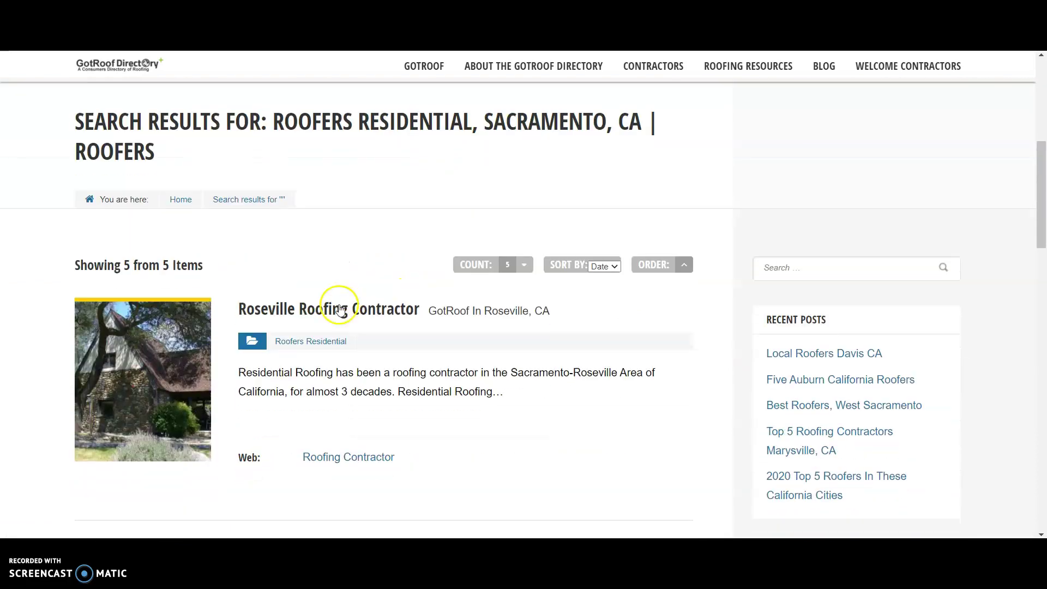
- Check the file name of the Roseville Roofing Contractor listing's image without saving it
scroll(340, 309, down, 2)
right_click(175, 268)
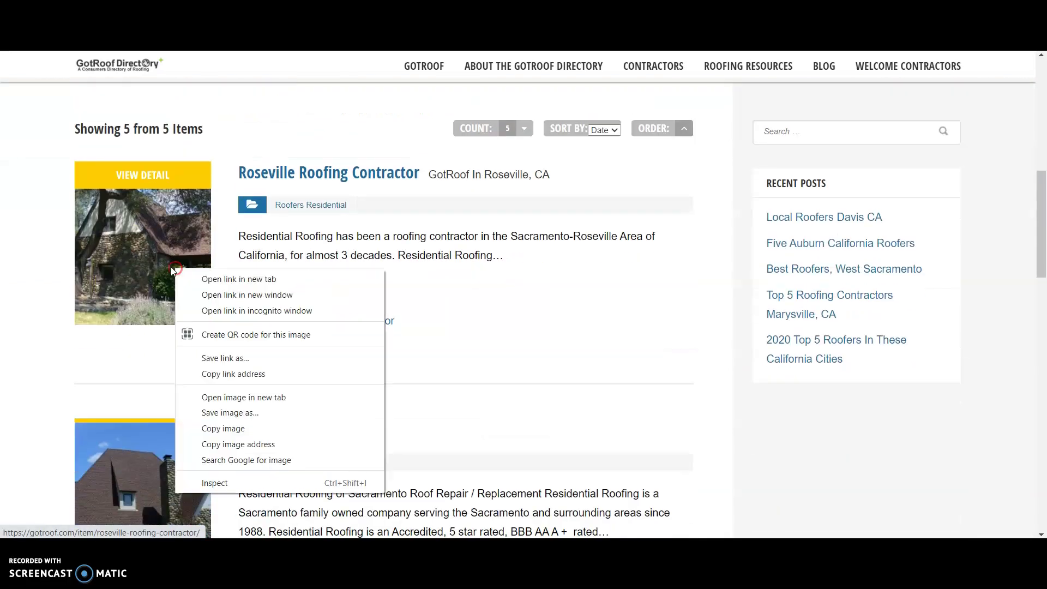
click(279, 413)
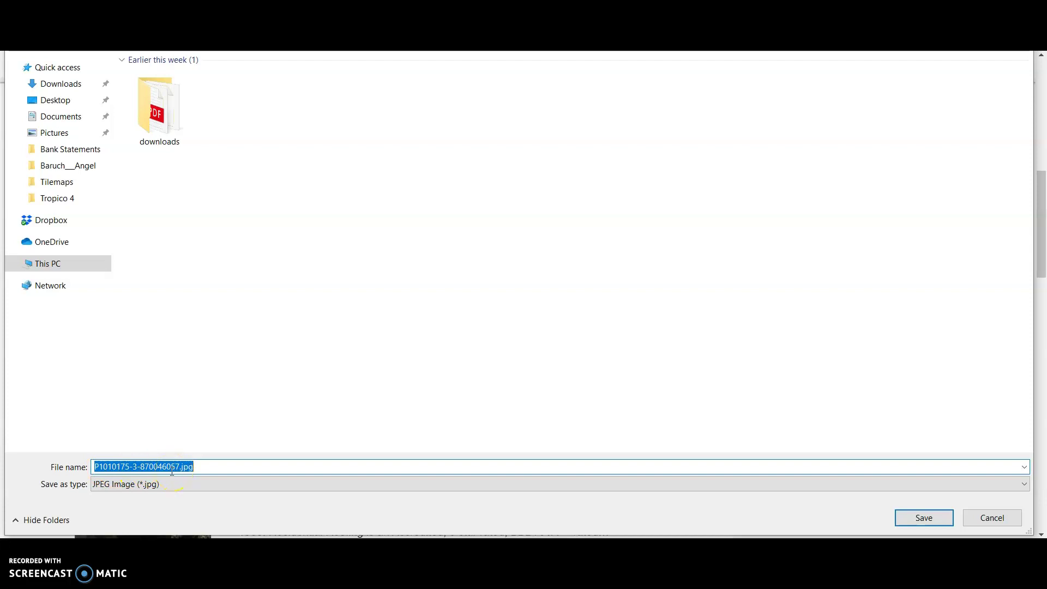
click(991, 518)
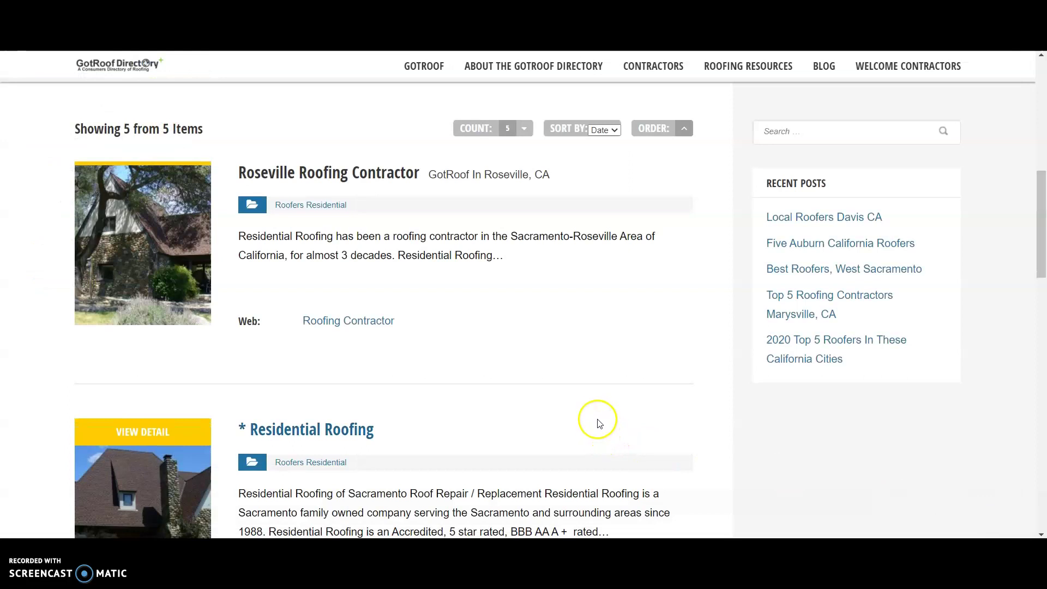
- Check the image file name of the "This Is the last Spot For This Area" listing and view the rest of the page to the footer
scroll(599, 423, down, 12)
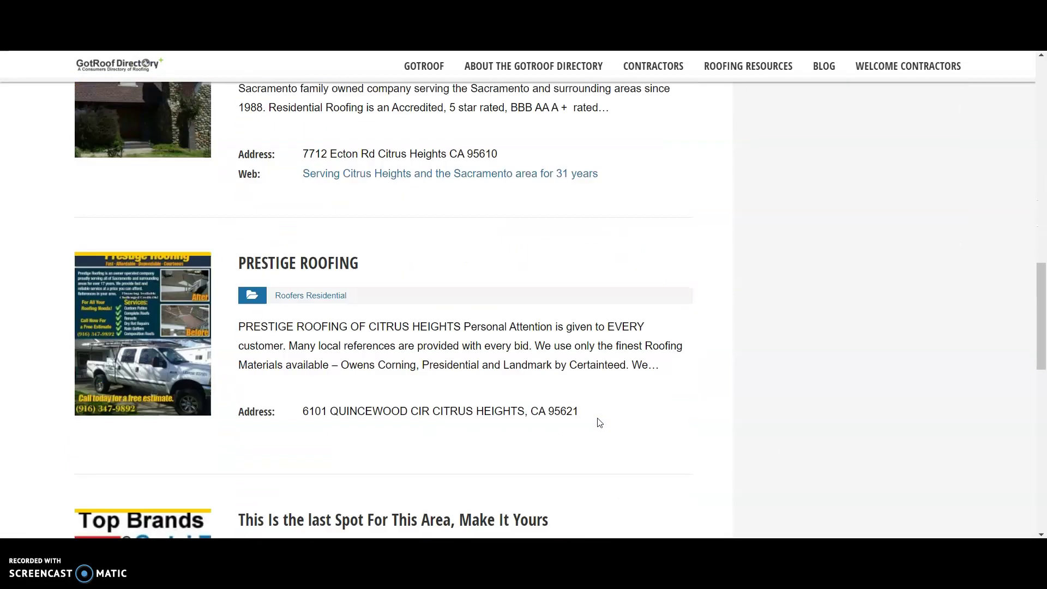
right_click(124, 346)
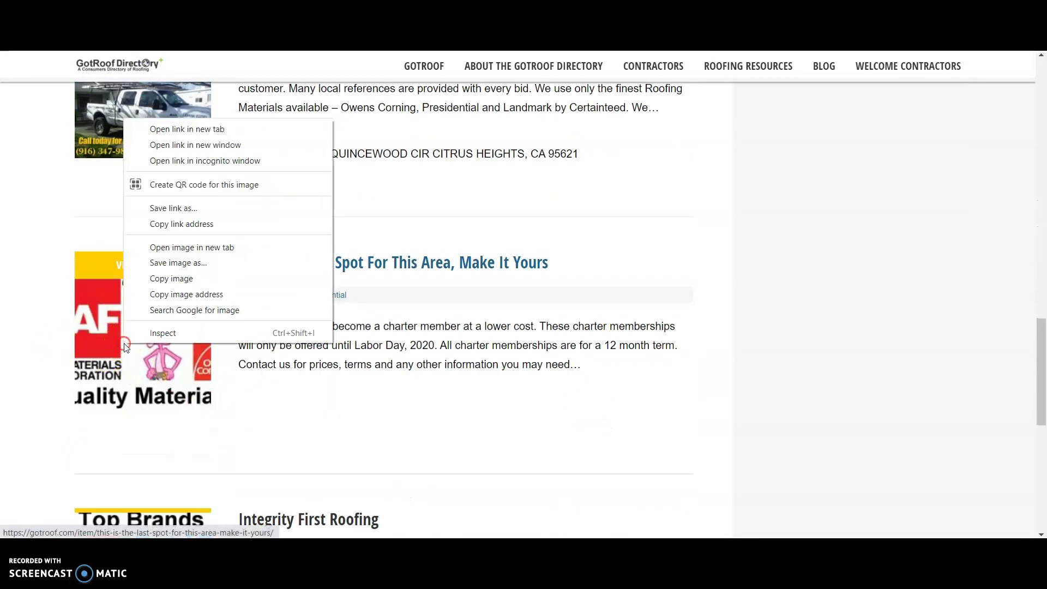
click(199, 260)
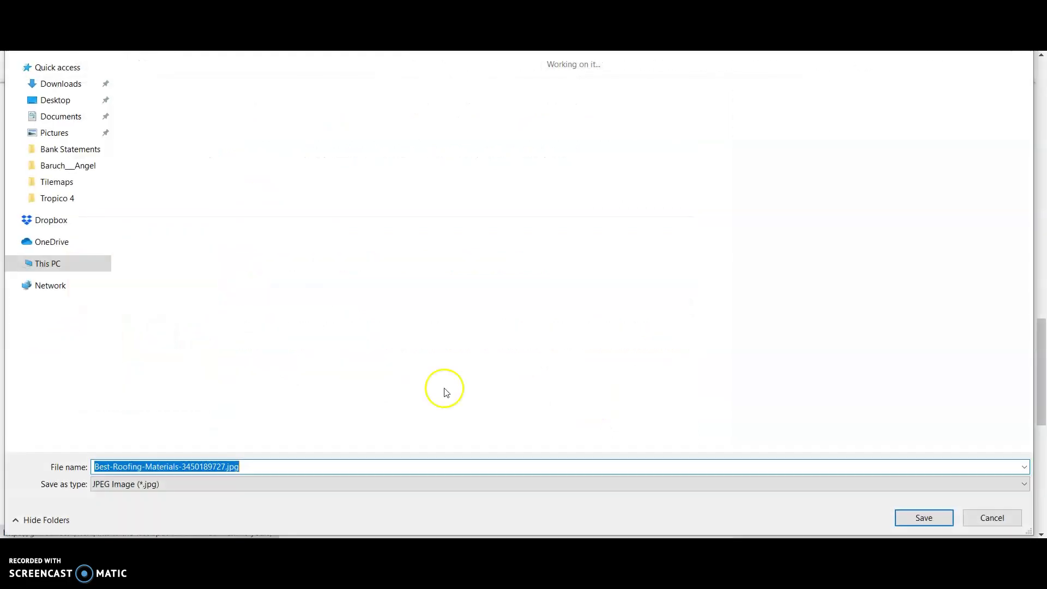
click(992, 517)
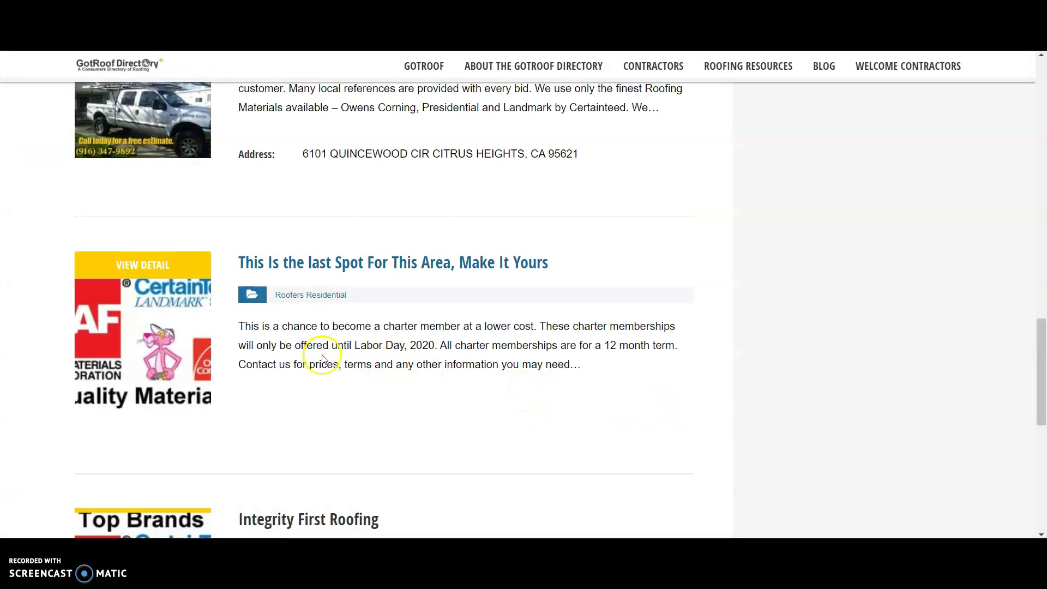
scroll(409, 360, down, 8)
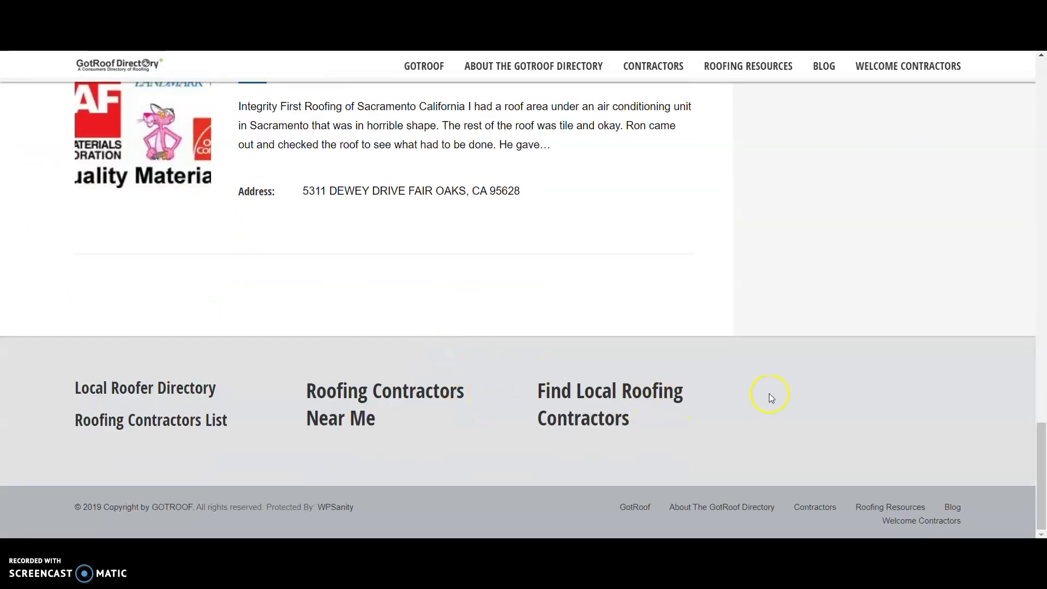
scroll(768, 396, up, 10)
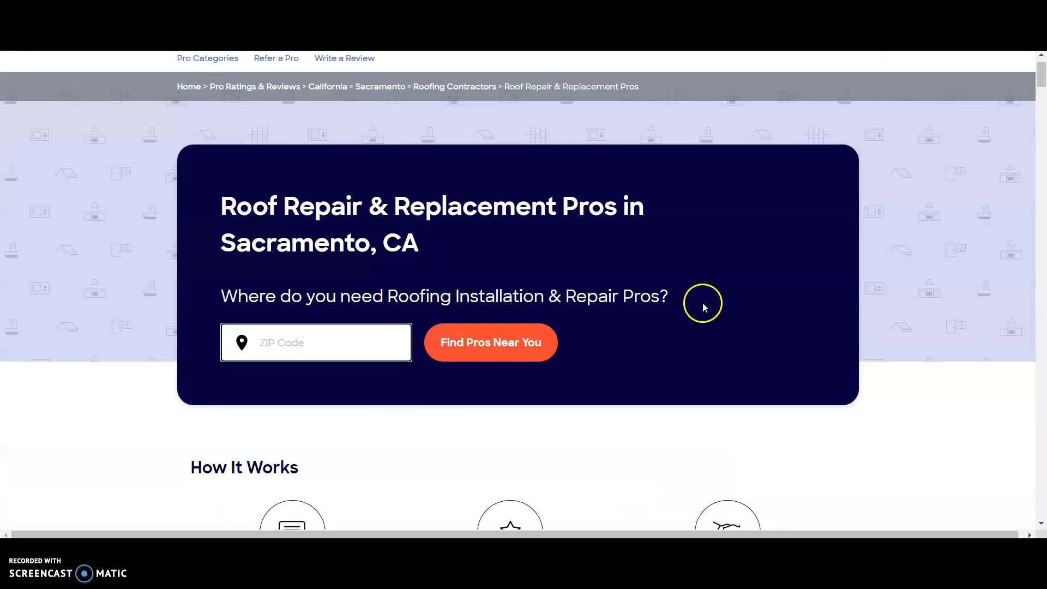
- Look through the HomeAdvisor page's contractor cards and related Sacramento projects, and return to its heading
scroll(942, 307, down, 20)
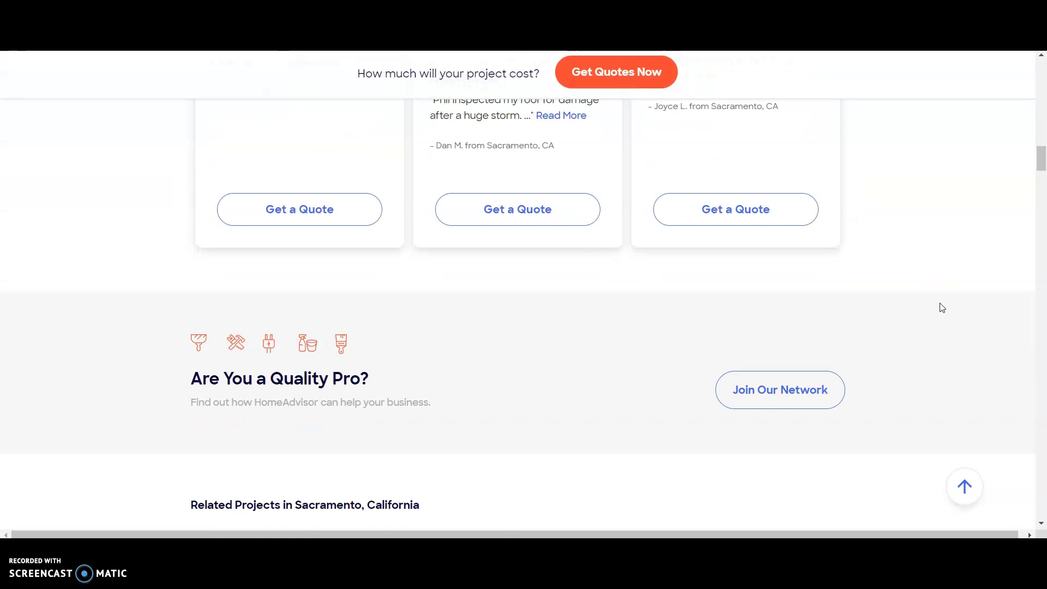
scroll(953, 305, down, 7)
drag(1037, 315, 1042, 71)
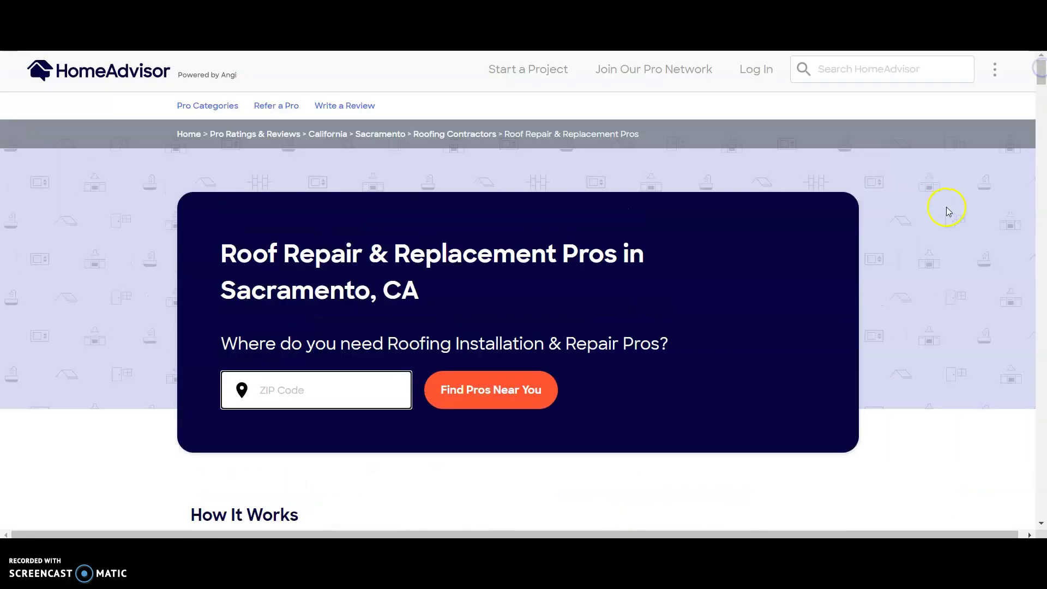
- Return to the GotRoof Directory page and reexamine its listings, search results heading and banner for missing content
key(ctrl+Tab)
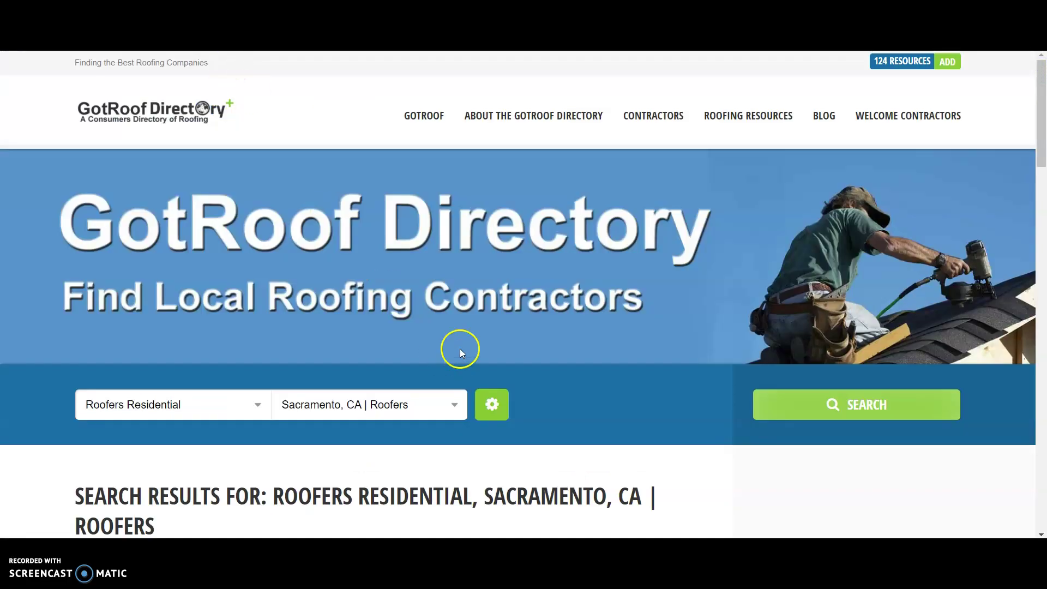
scroll(649, 350, down, 14)
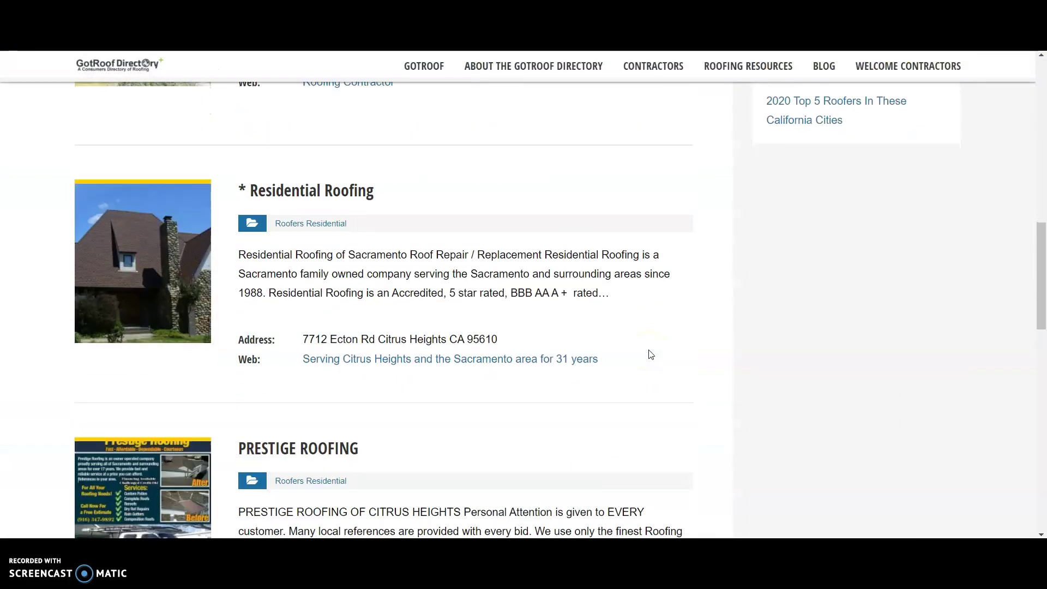
scroll(650, 354, down, 10)
scroll(650, 354, up, 20)
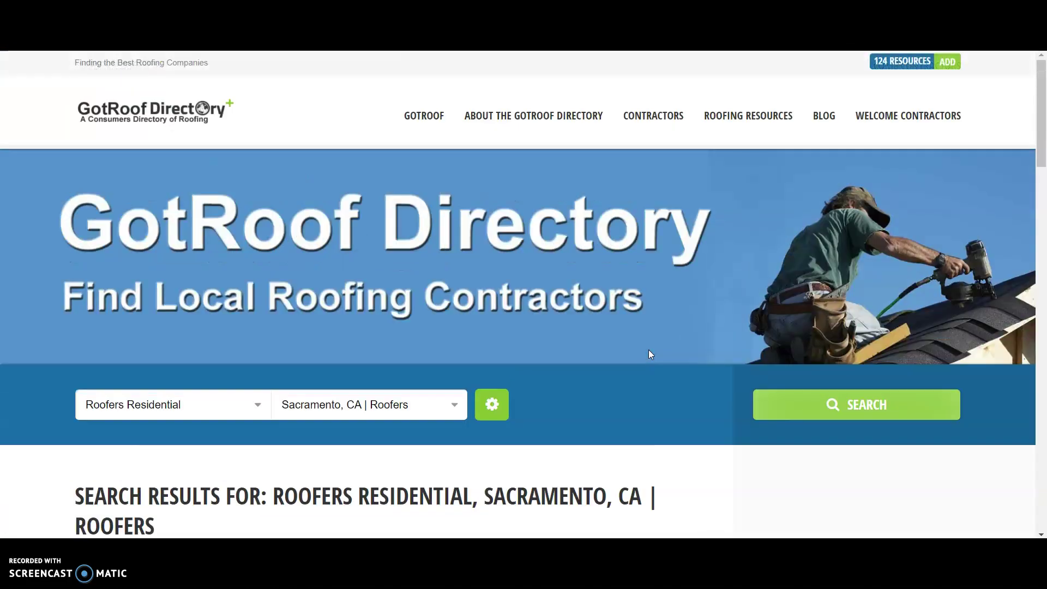
scroll(649, 351, down, 5)
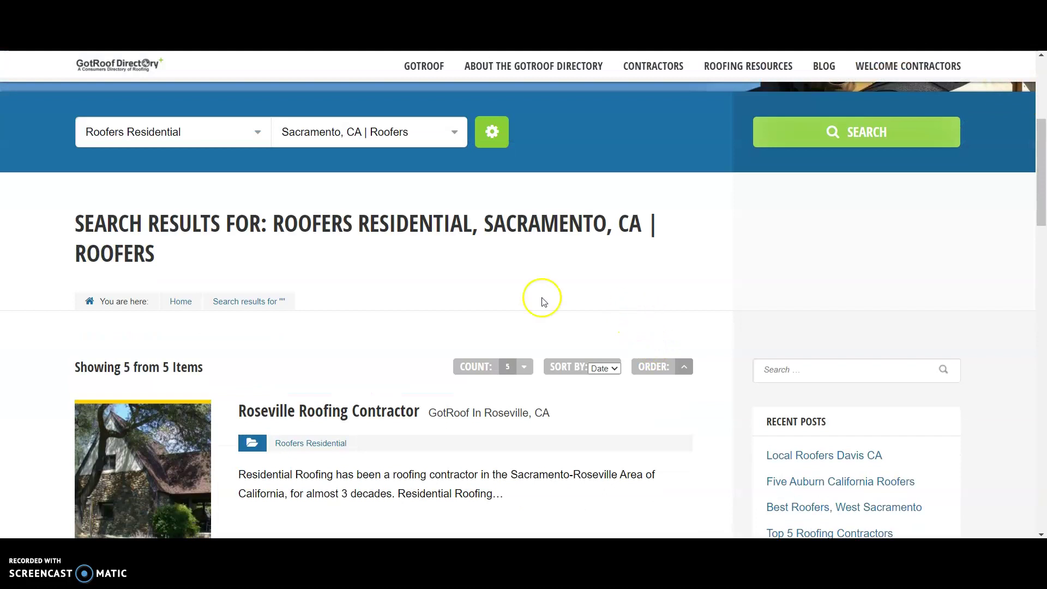
scroll(439, 297, up, 4)
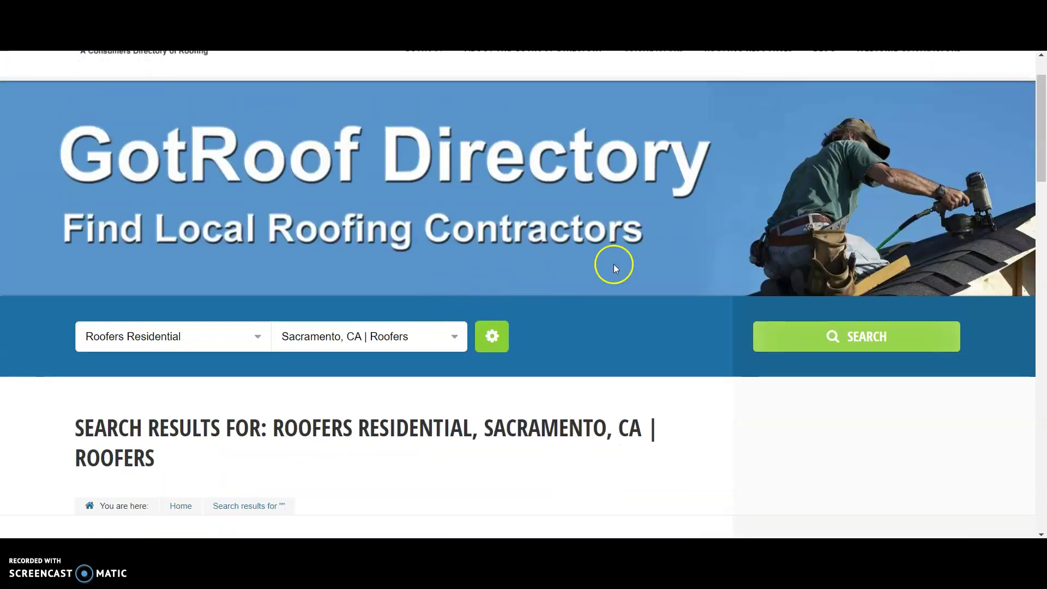
scroll(505, 251, down, 3)
scroll(568, 264, up, 3)
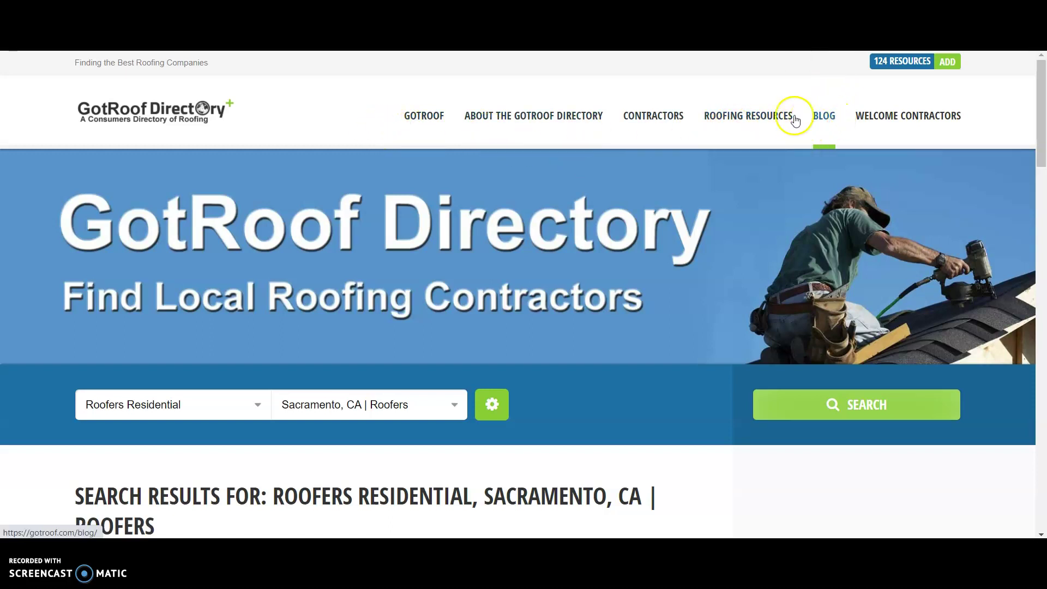
- Go to the HomeAdvisor page and check the file name of the first Ideas & Inspiration image without saving it
key(ctrl+Tab)
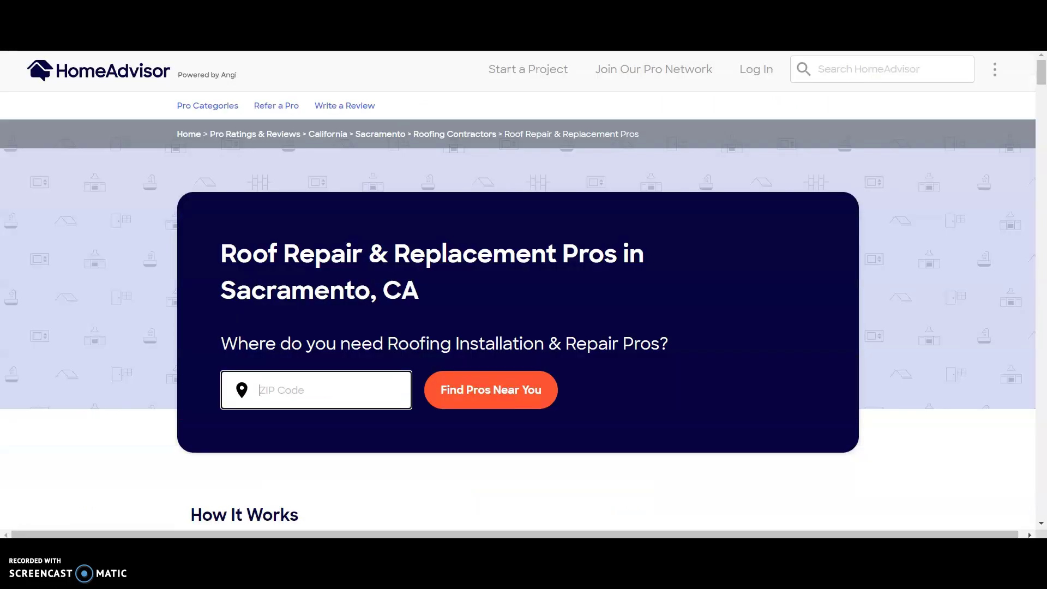
scroll(535, 271, down, 20)
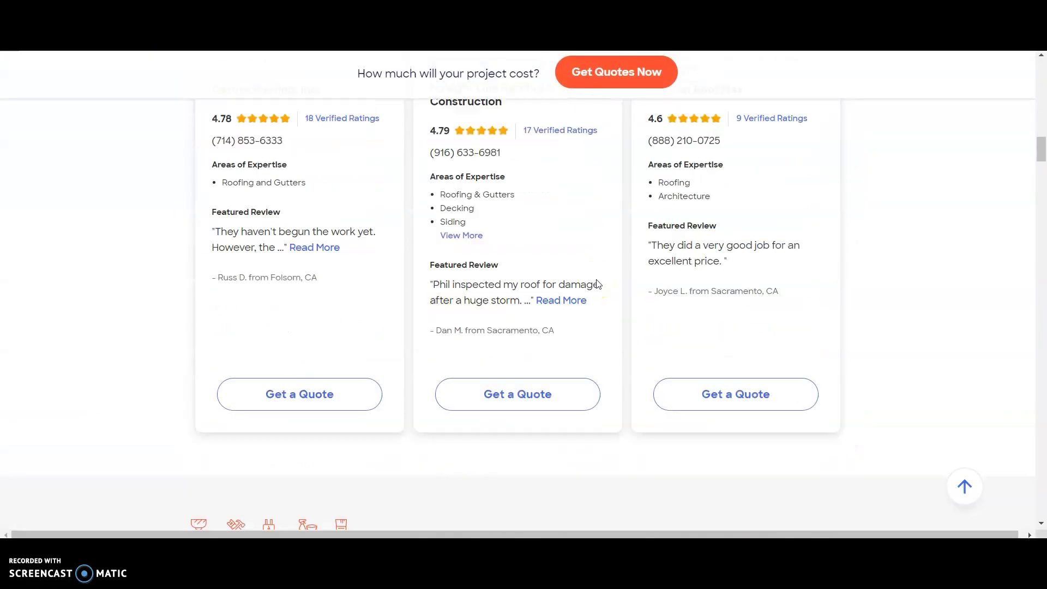
scroll(598, 283, down, 5)
scroll(597, 284, down, 6)
scroll(567, 321, up, 4)
click(566, 321)
click(623, 352)
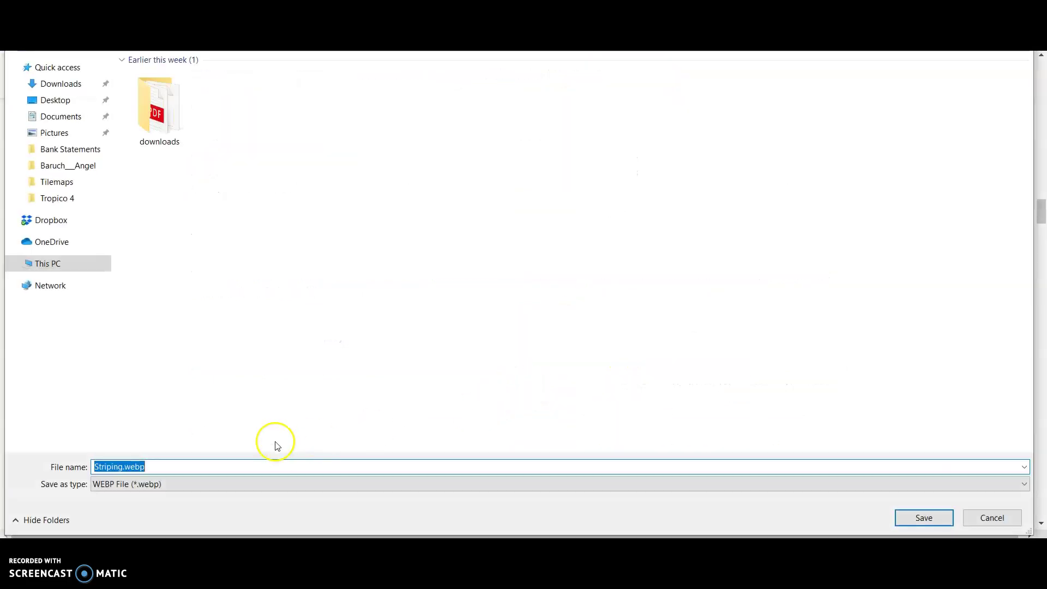
click(984, 516)
- Check the file name of HomeAdvisor's driveway image under Ideas & Inspiration without saving it
scroll(573, 402, down, 3)
right_click(546, 342)
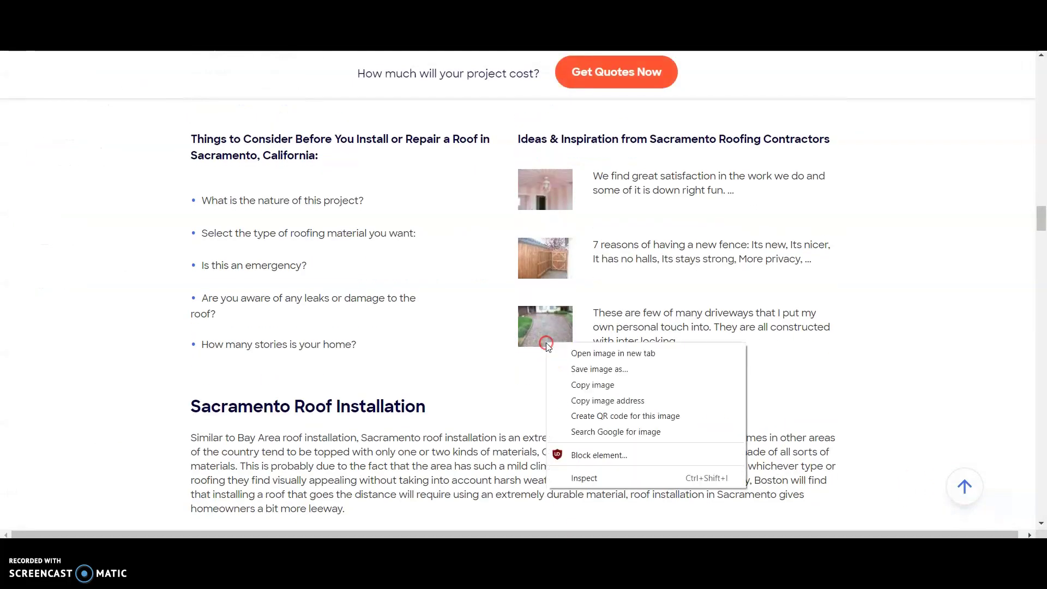
click(617, 372)
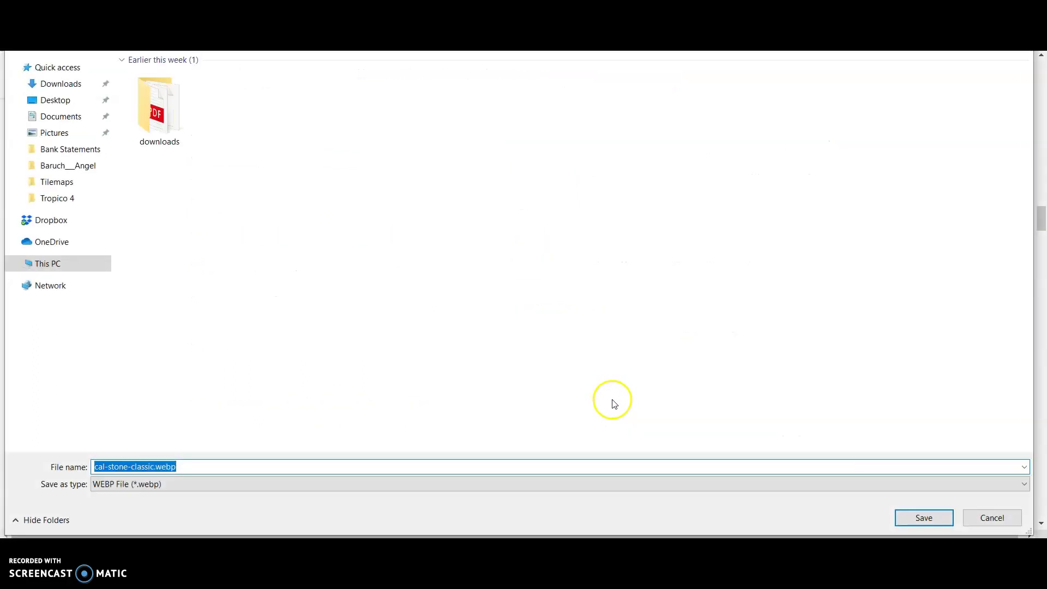
click(990, 518)
- Examine HomeAdvisor's Sacramento project leads and footer links, and return to the start of the page
scroll(545, 374, down, 10)
scroll(541, 378, down, 20)
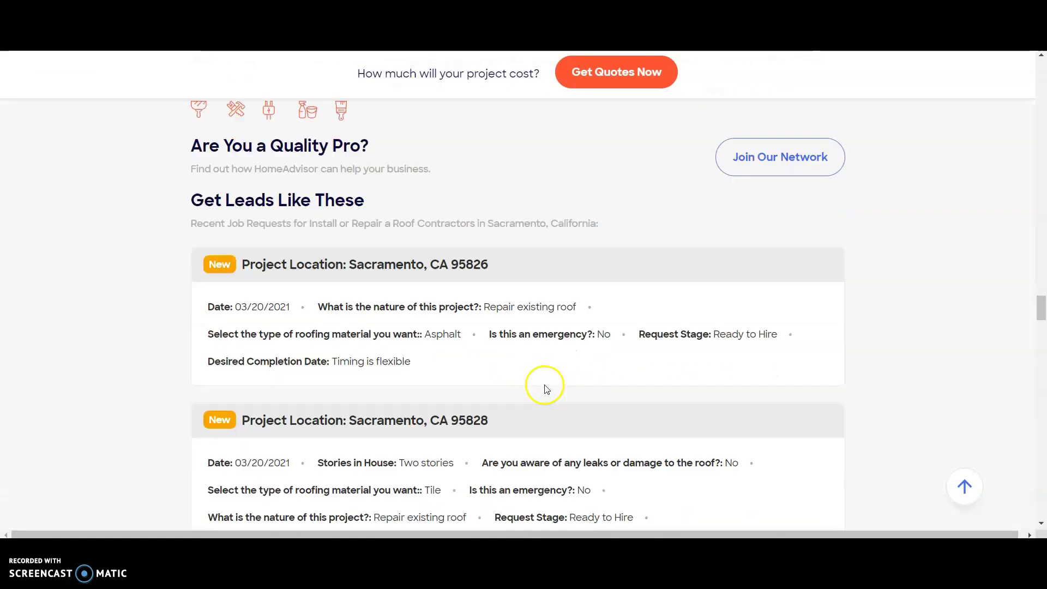
scroll(535, 383, down, 20)
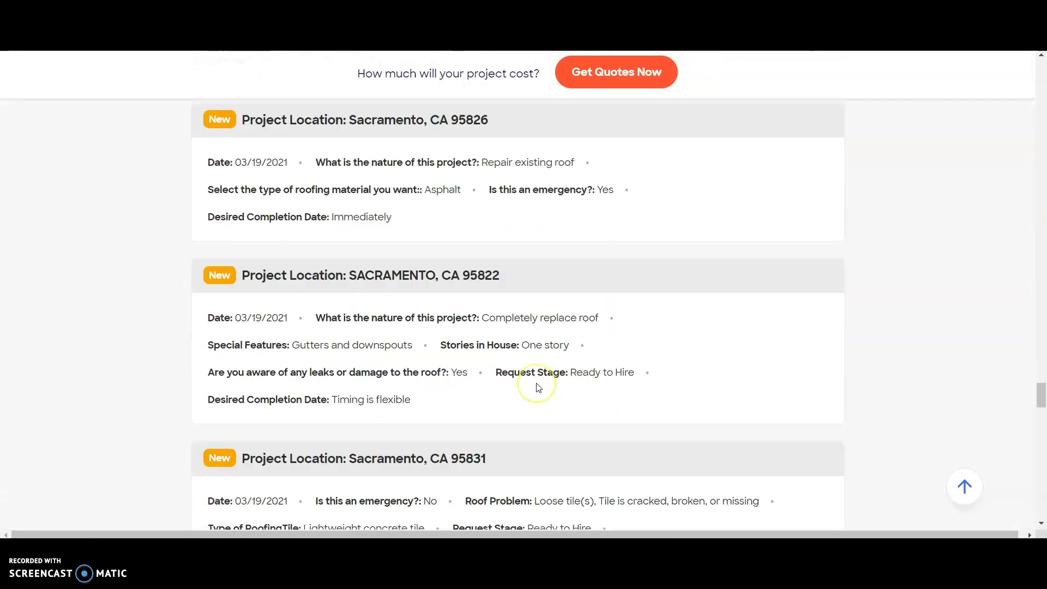
scroll(539, 387, down, 8)
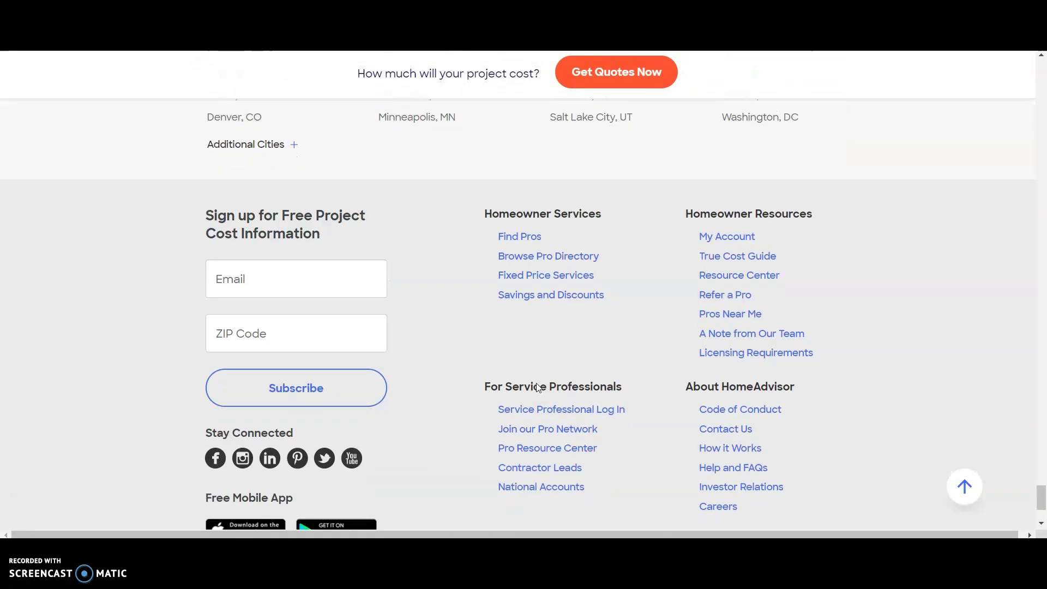
drag(1042, 499, 1042, 70)
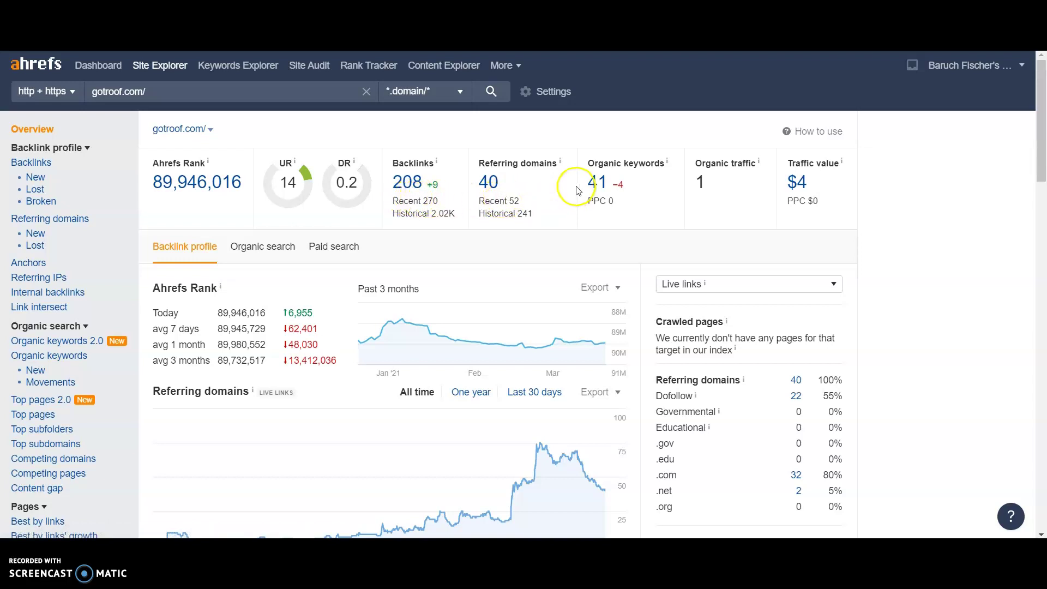
- Open the Ahrefs Organic Keywords report for gotroof.com and review all ranking keywords with their volumes, positions and URLs
click(600, 189)
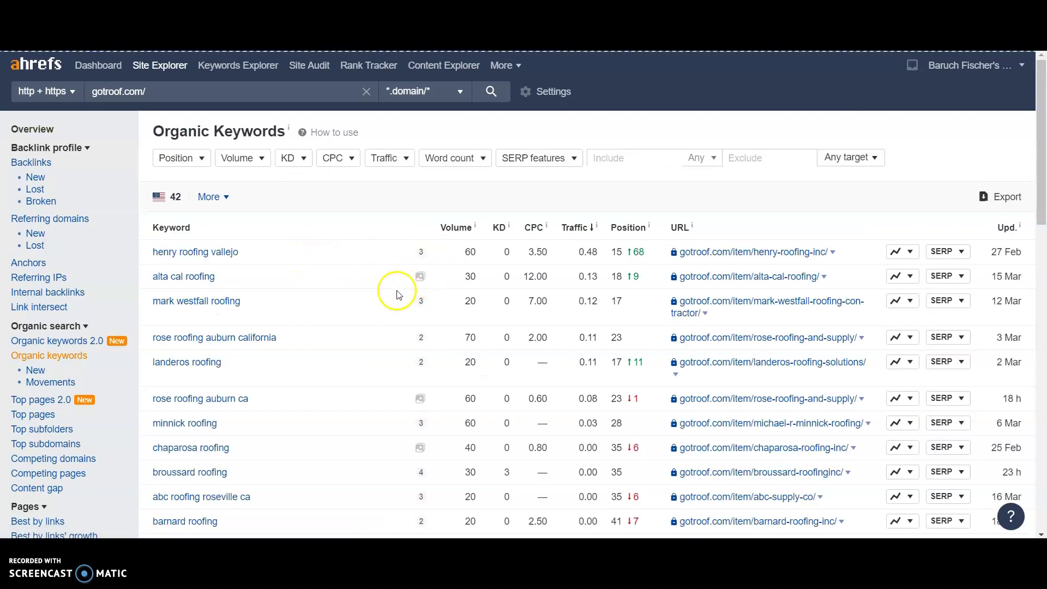
scroll(344, 291, down, 2)
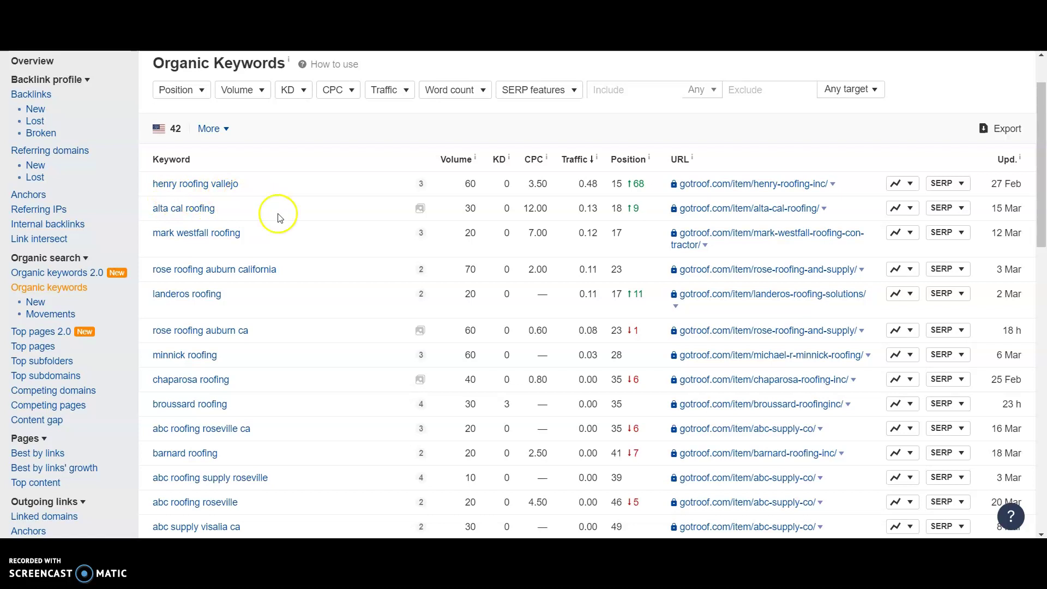
scroll(183, 206, down, 2)
scroll(188, 208, down, 2)
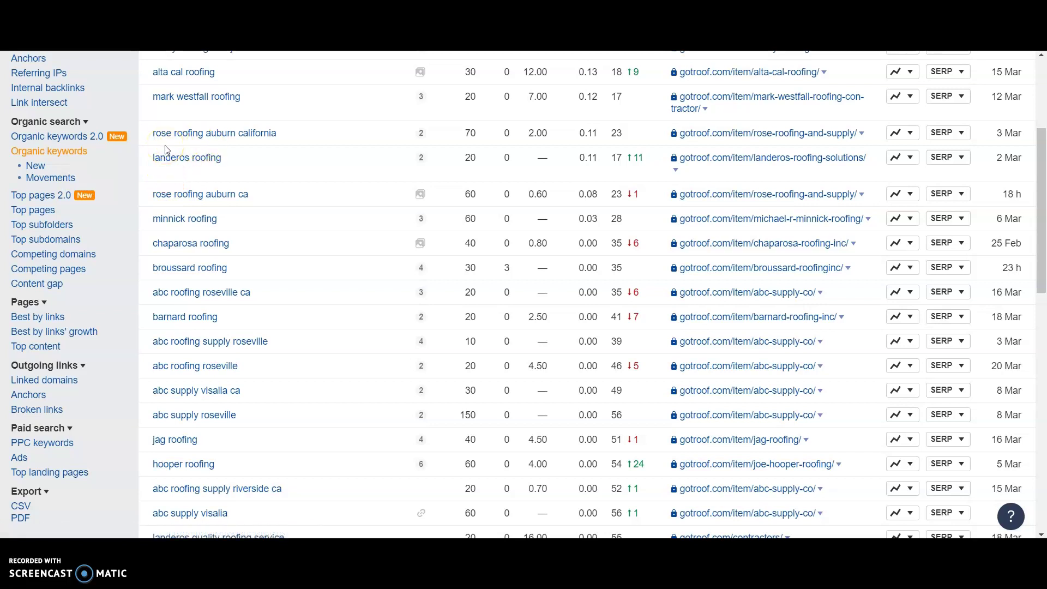
scroll(280, 252, down, 4)
scroll(284, 257, down, 4)
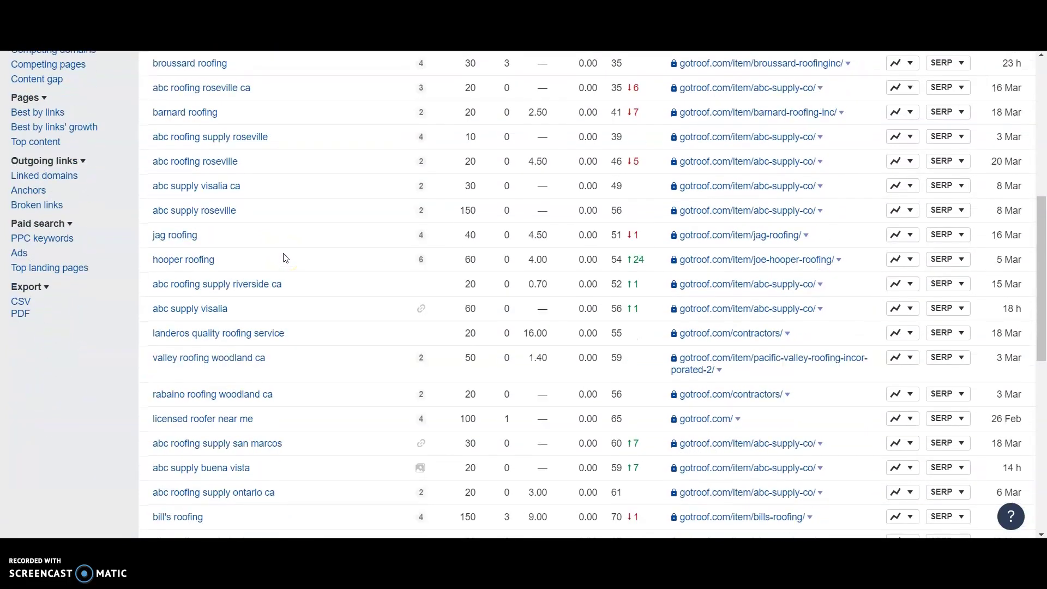
scroll(285, 257, down, 4)
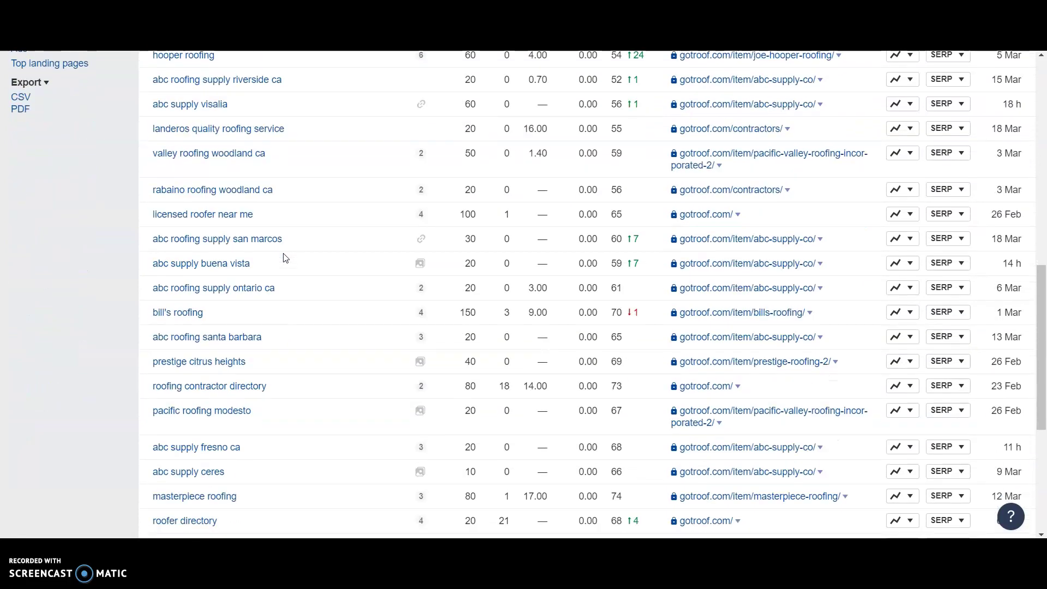
scroll(293, 267, down, 4)
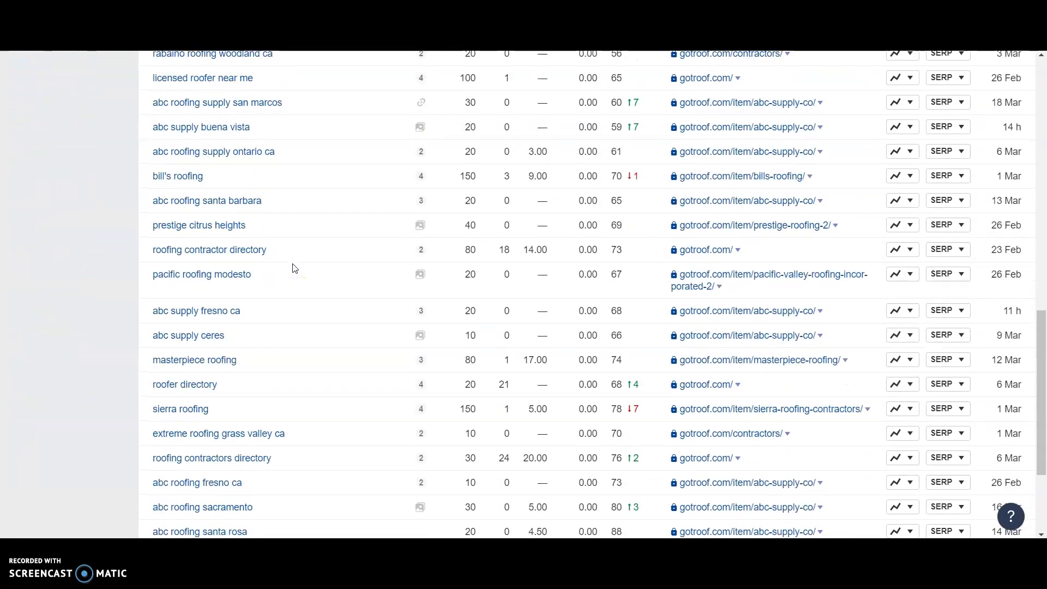
scroll(294, 268, down, 4)
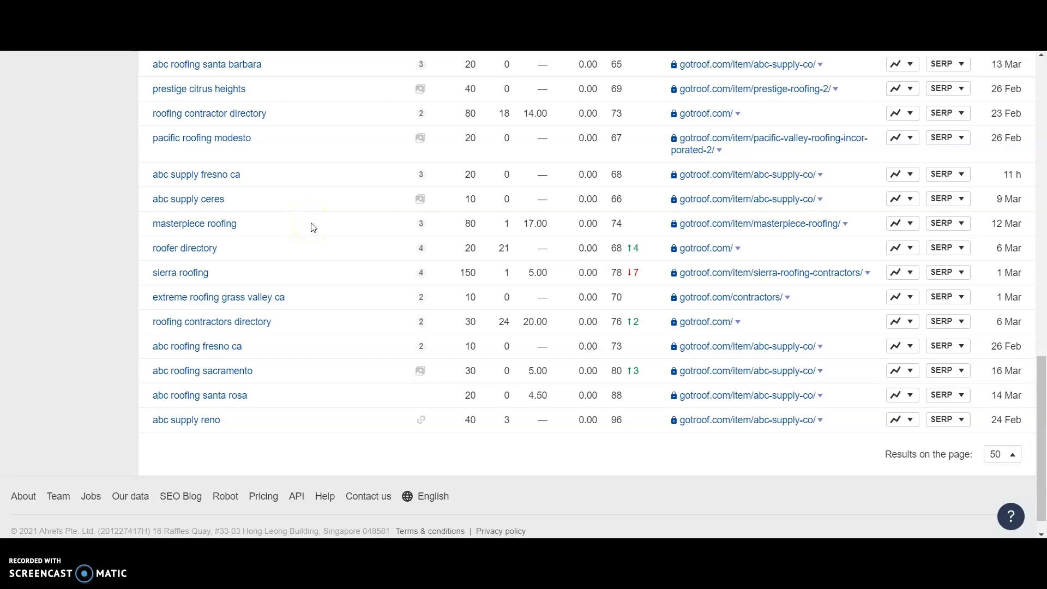
scroll(314, 227, up, 15)
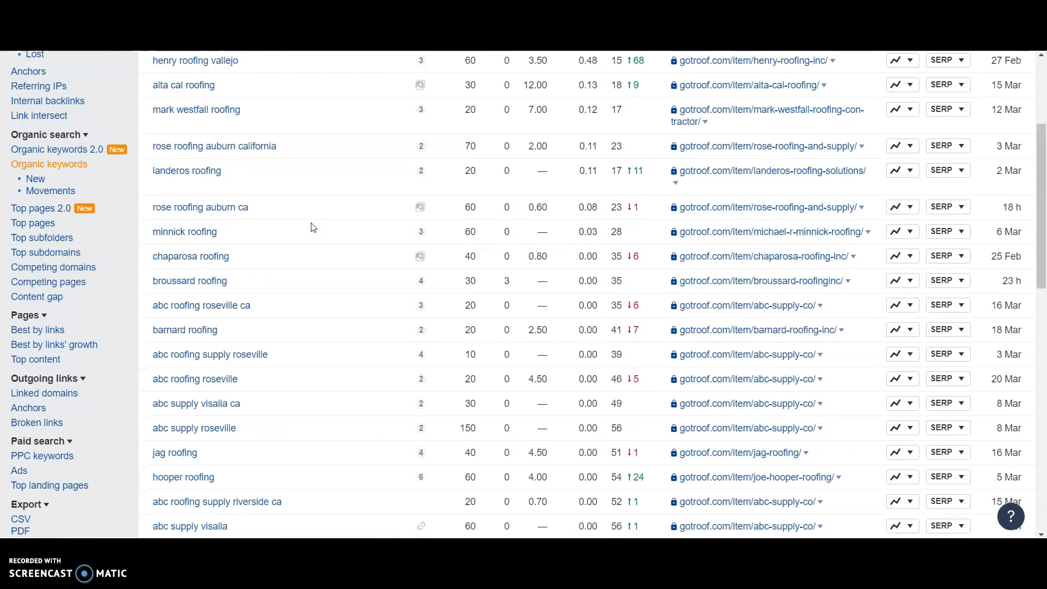
scroll(313, 227, up, 2)
scroll(308, 221, up, 1)
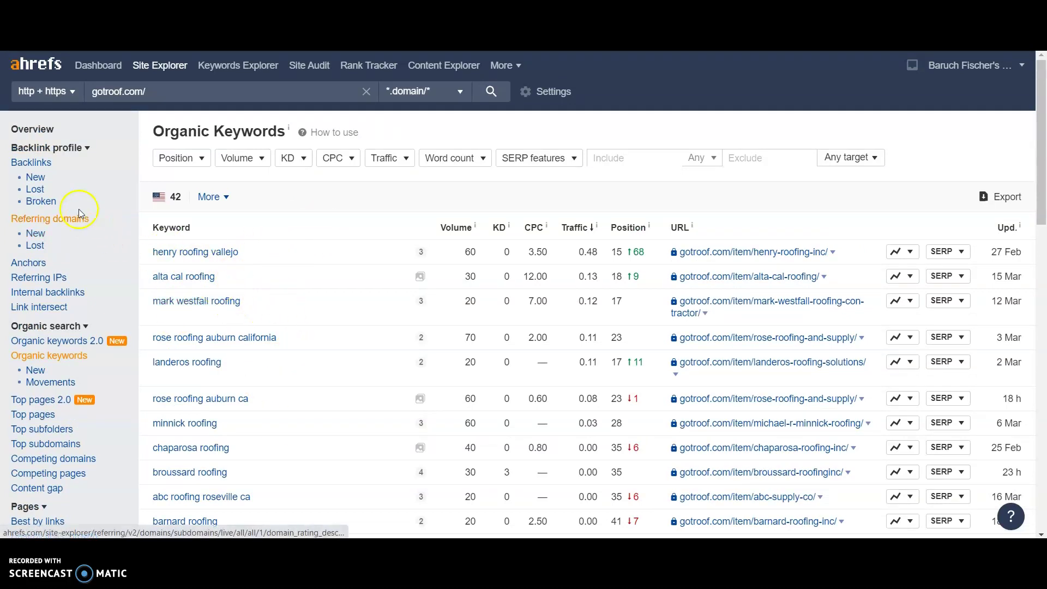
- Go to the overview of HomeAdvisor's Sacramento roofing page, open its Organic Keywords report, and review the keywords, volumes and positions
click(33, 129)
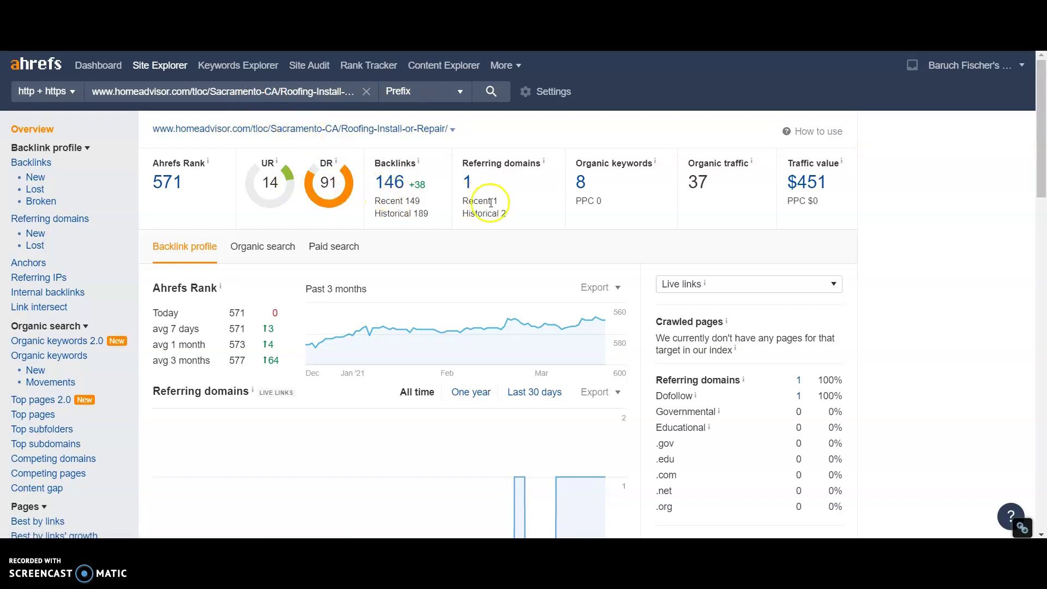
click(593, 192)
scroll(374, 273, down, 3)
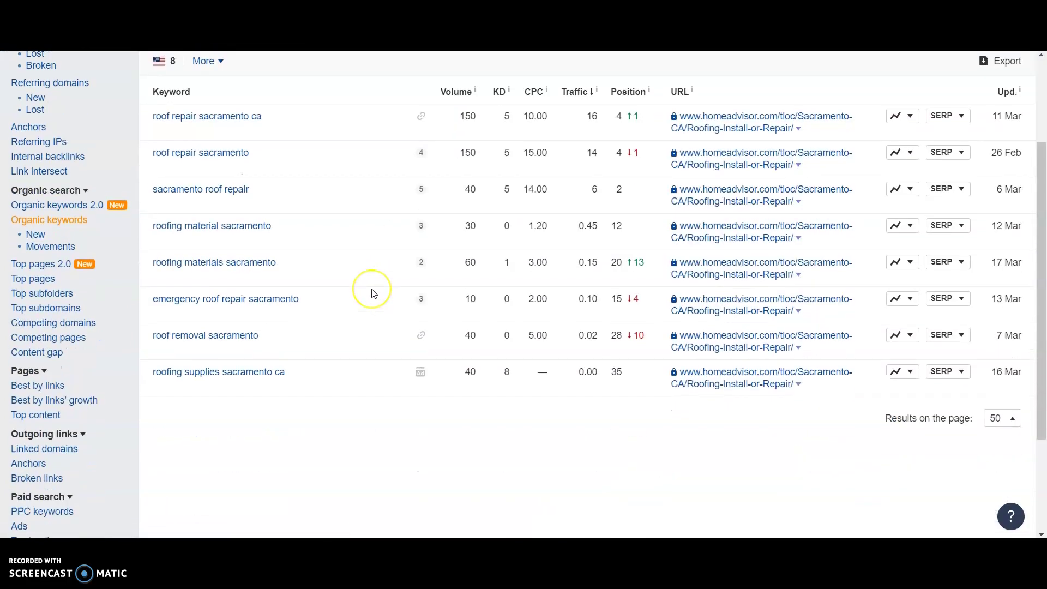
scroll(374, 294, up, 2)
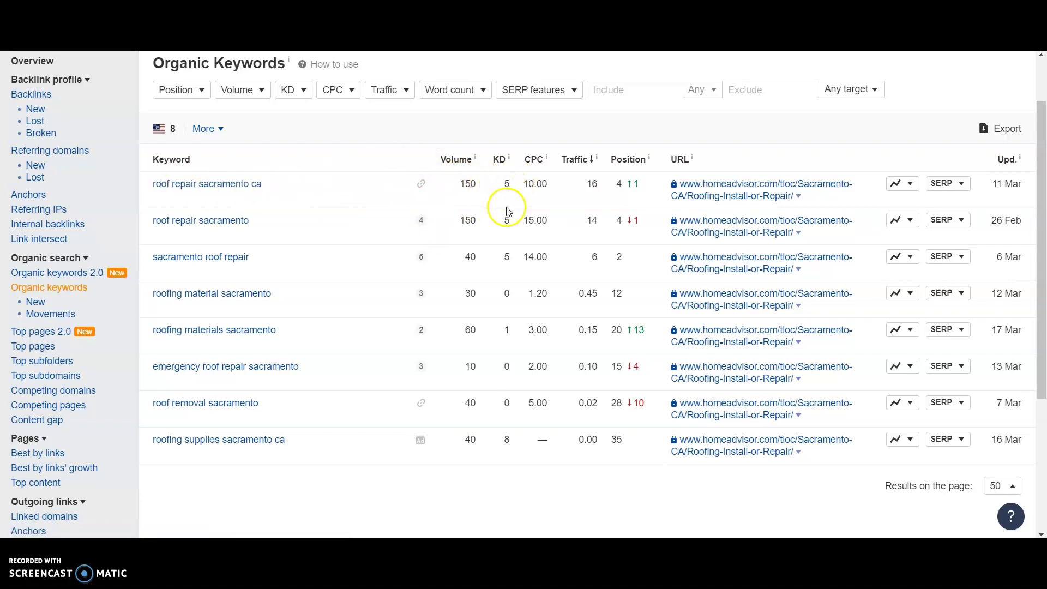
scroll(283, 234, up, 2)
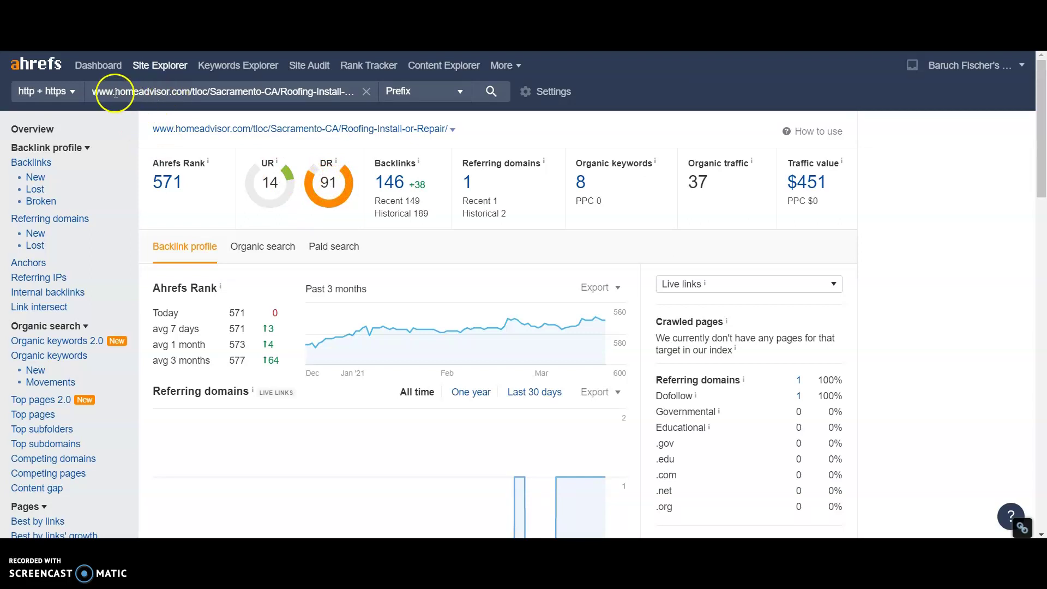
- From the HomeAdvisor overview, set the target scope to *.domain/* (domain with all its subdomains) and open the Backlinks report
click(461, 94)
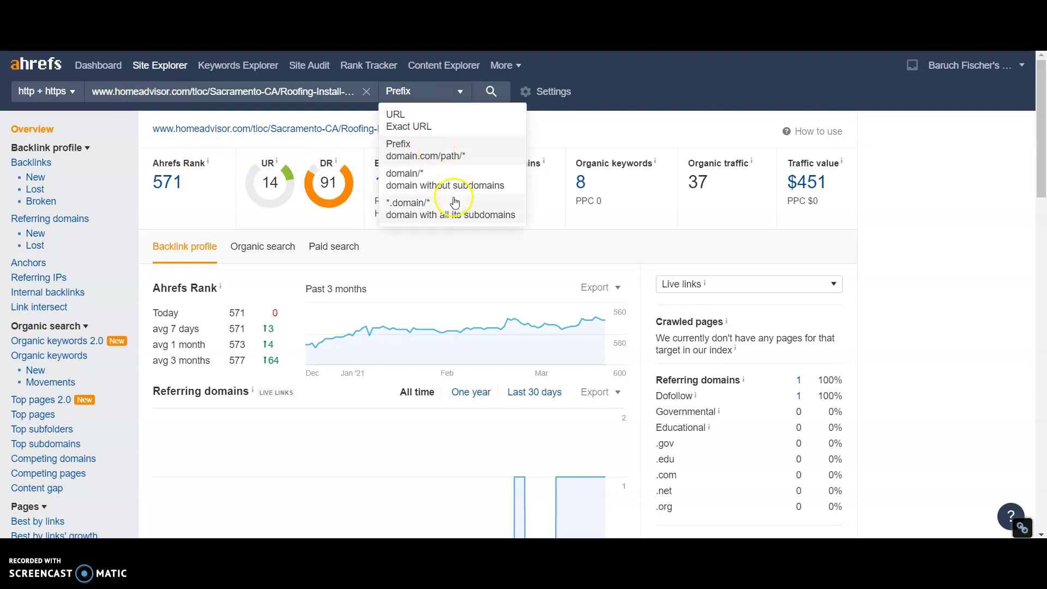
click(475, 202)
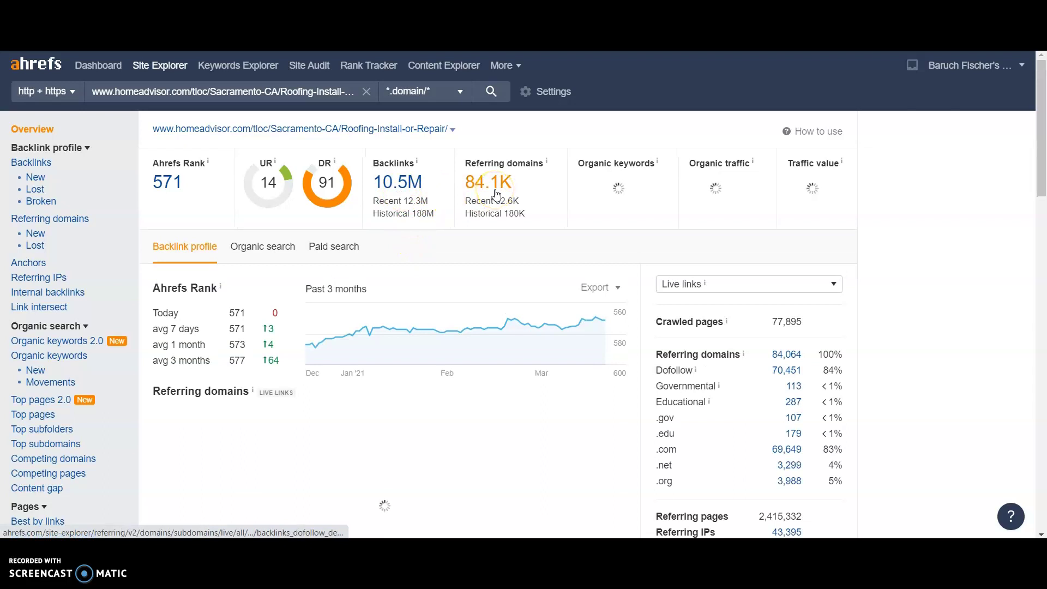
click(398, 182)
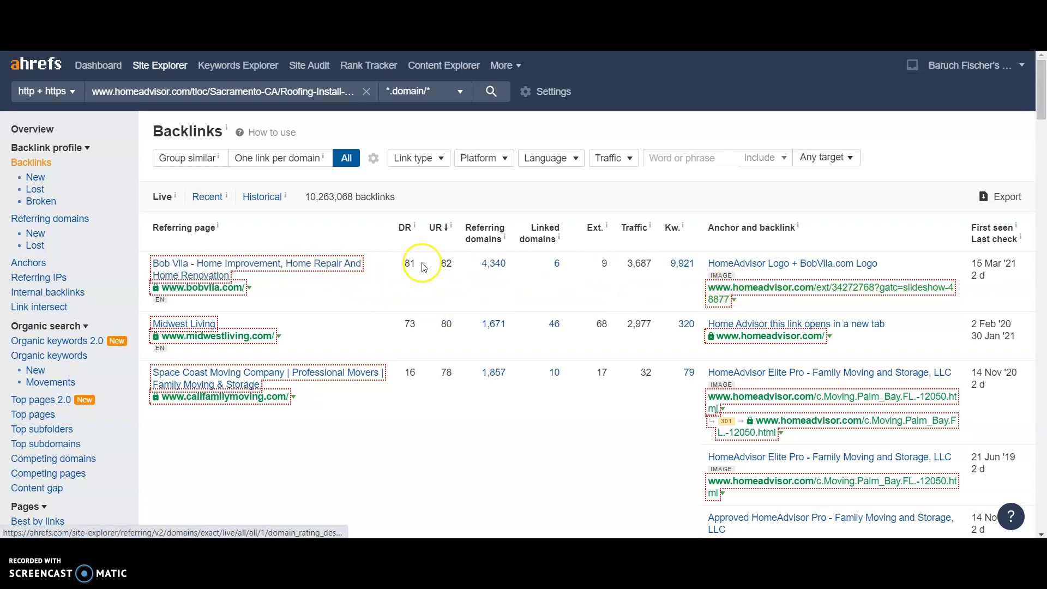
- Open the referring Bob Vila page and look through its homepage down to the footer, dismissing the quiz pop-up
click(303, 260)
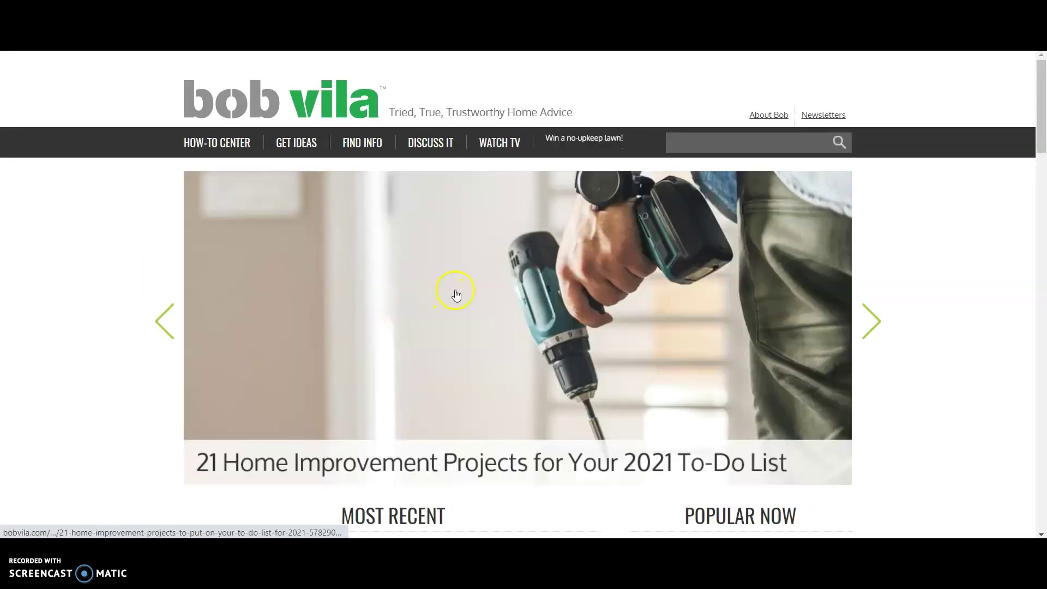
scroll(456, 292, down, 10)
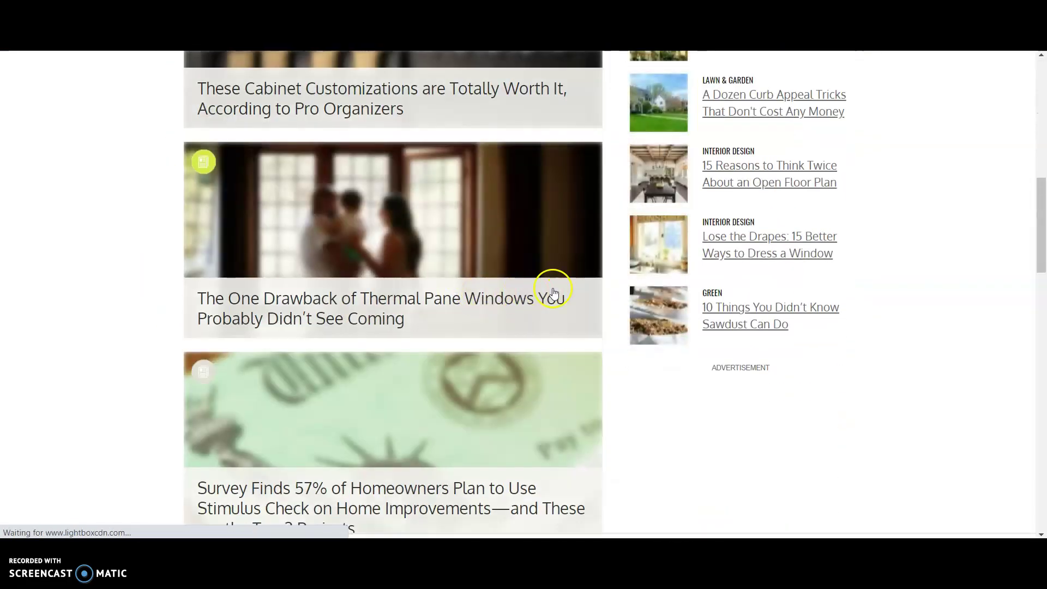
scroll(547, 293, up, 8)
scroll(560, 293, down, 20)
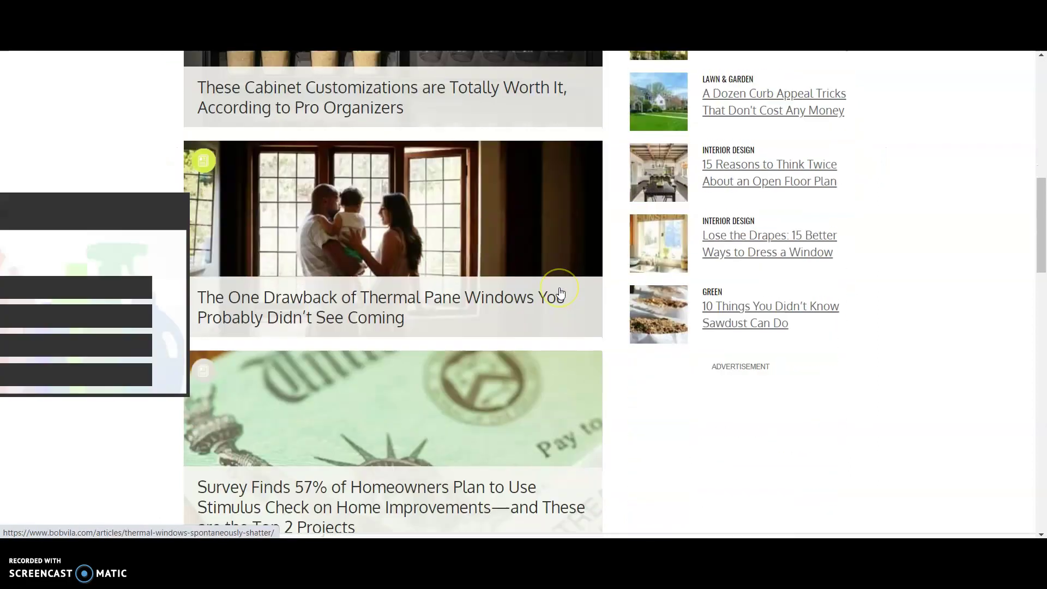
scroll(560, 293, down, 15)
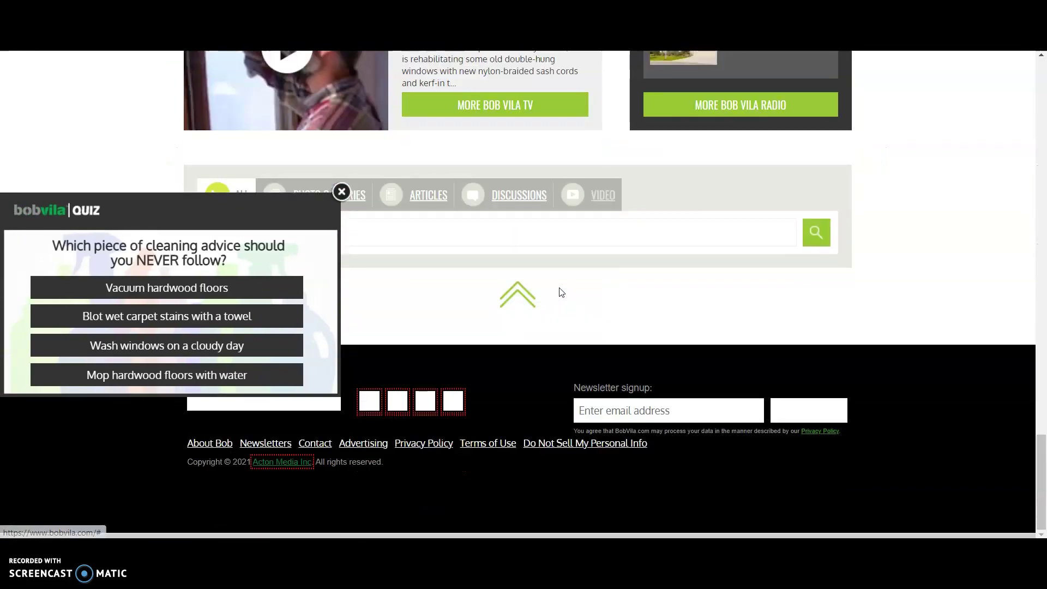
click(400, 211)
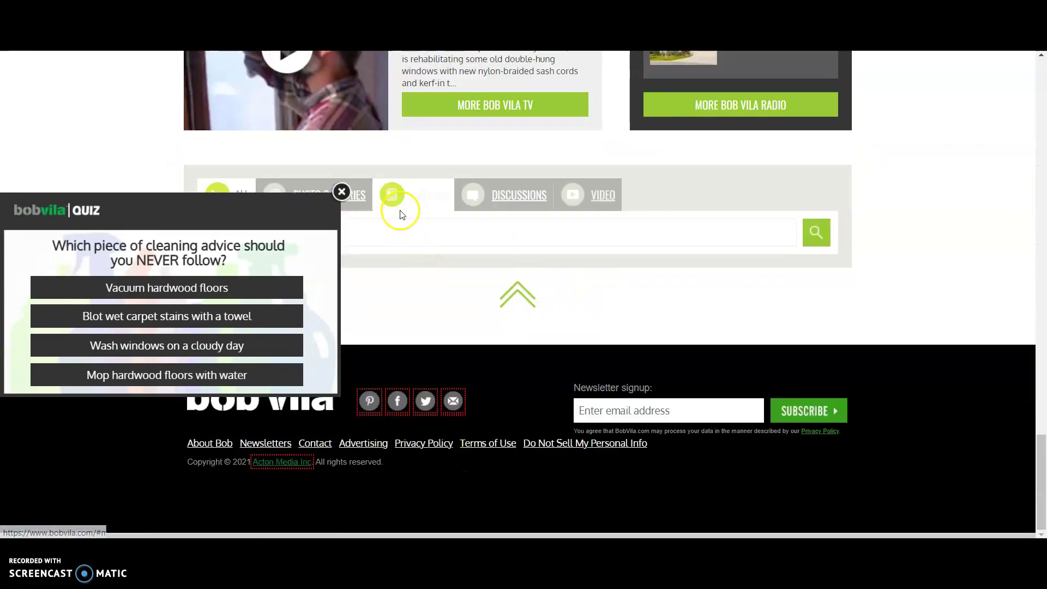
click(341, 192)
scroll(569, 377, up, 7)
scroll(568, 377, down, 6)
scroll(570, 380, up, 20)
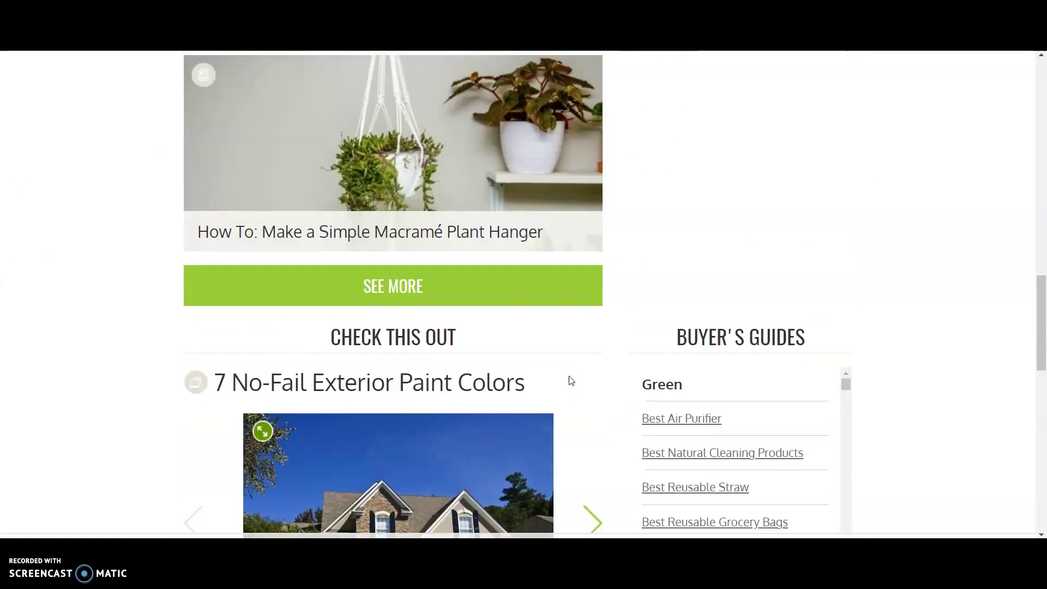
scroll(569, 379, up, 7)
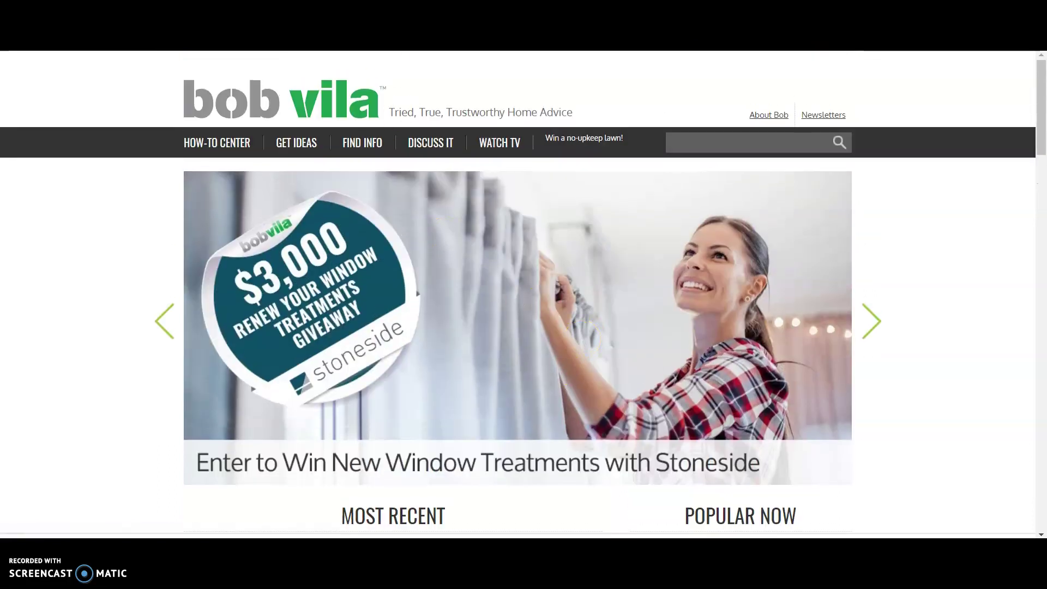
- Recheck Bob Vila's backlink entry in Ahrefs, and browse the featured slides on its homepage, dismissing the newsletter pop-up
click(391, 51)
scroll(495, 370, down, 1)
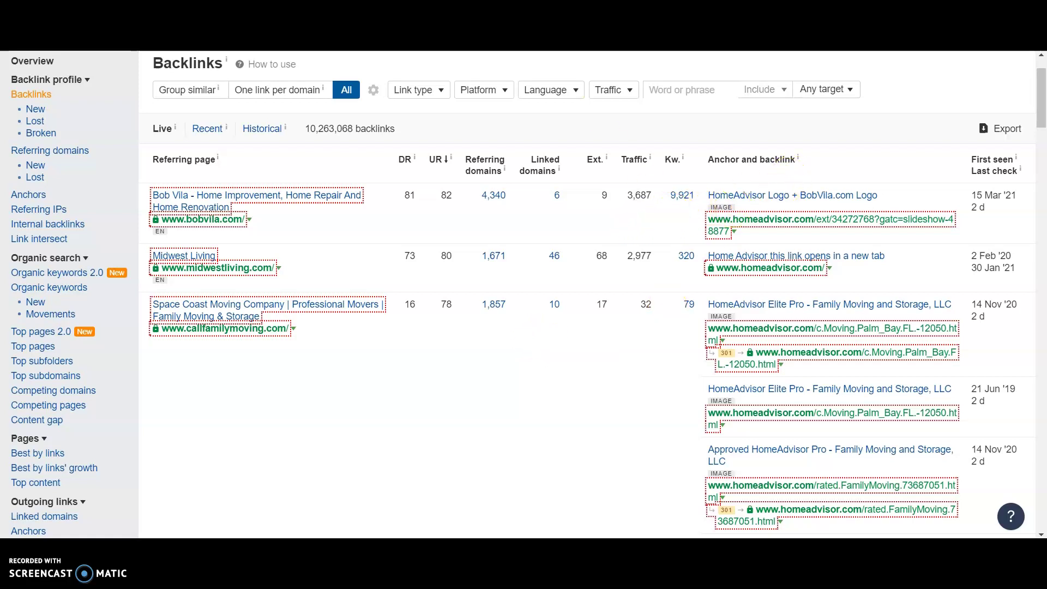
click(471, 51)
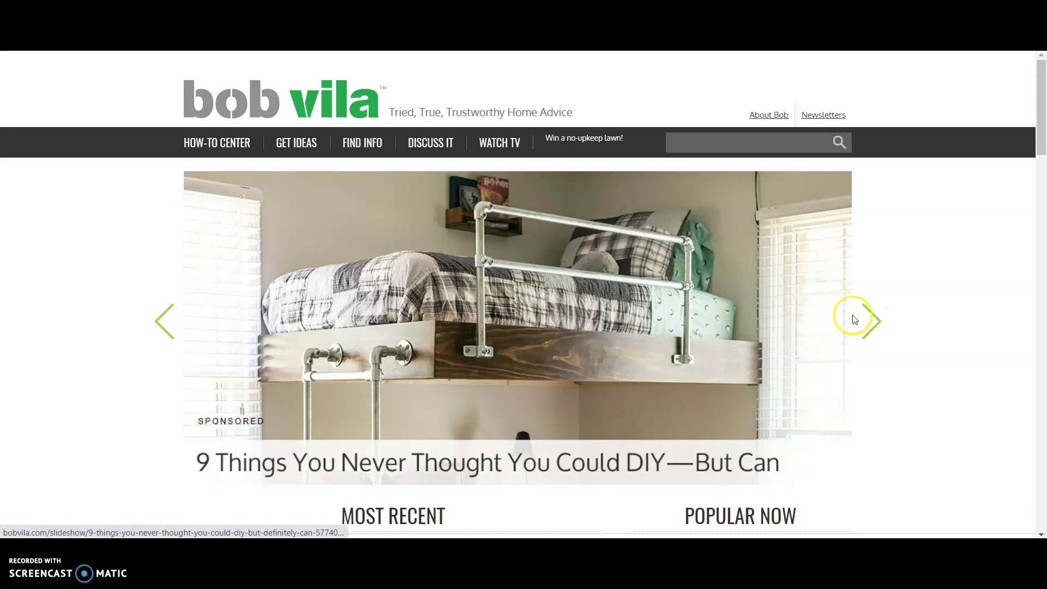
click(876, 314)
click(877, 314)
click(877, 314)
click(877, 314)
click(878, 314)
click(878, 314)
click(878, 314)
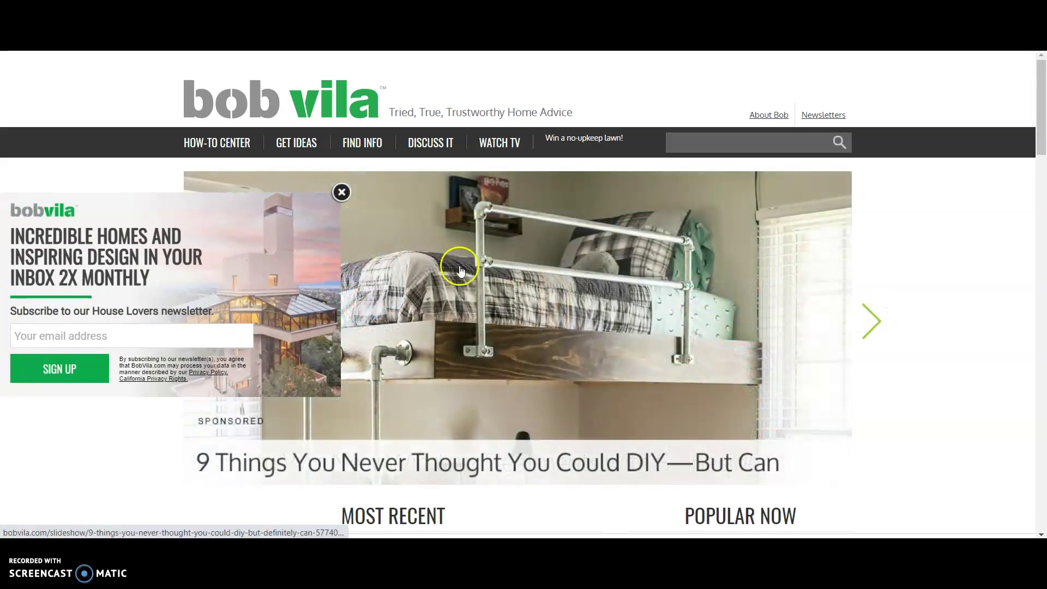
click(334, 193)
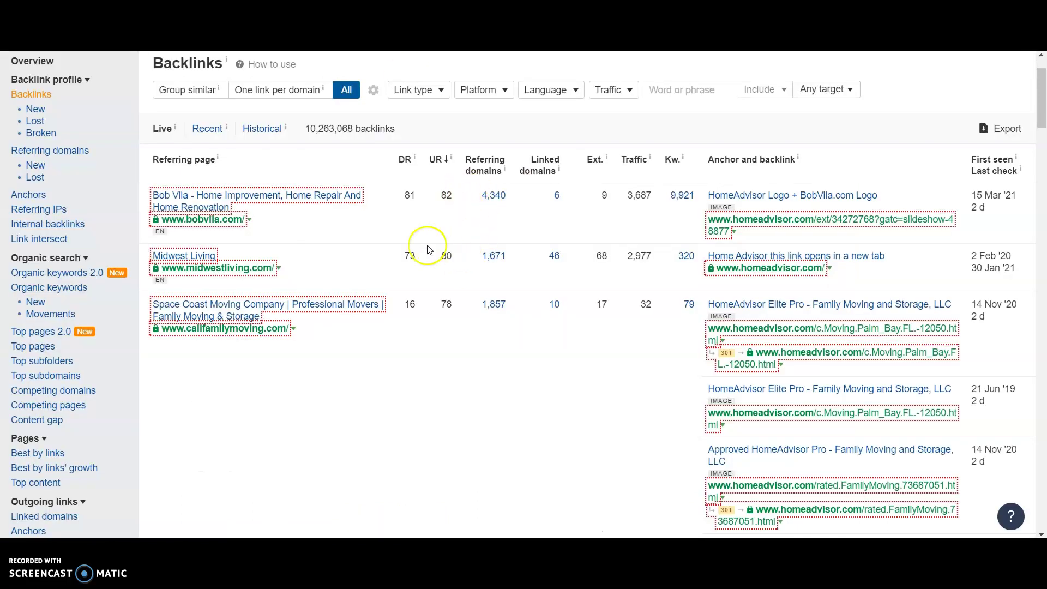
- Examine the first page of HomeAdvisor's backlinks in Ahrefs with their ratings and anchors, and view the explanation of Domain Rating
scroll(425, 248, down, 5)
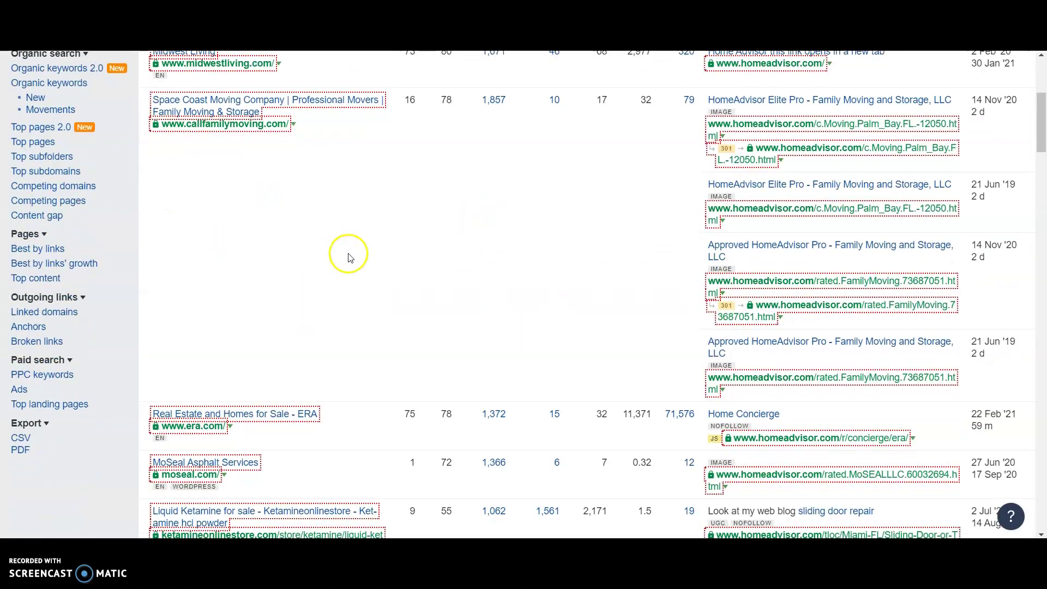
scroll(365, 256, up, 6)
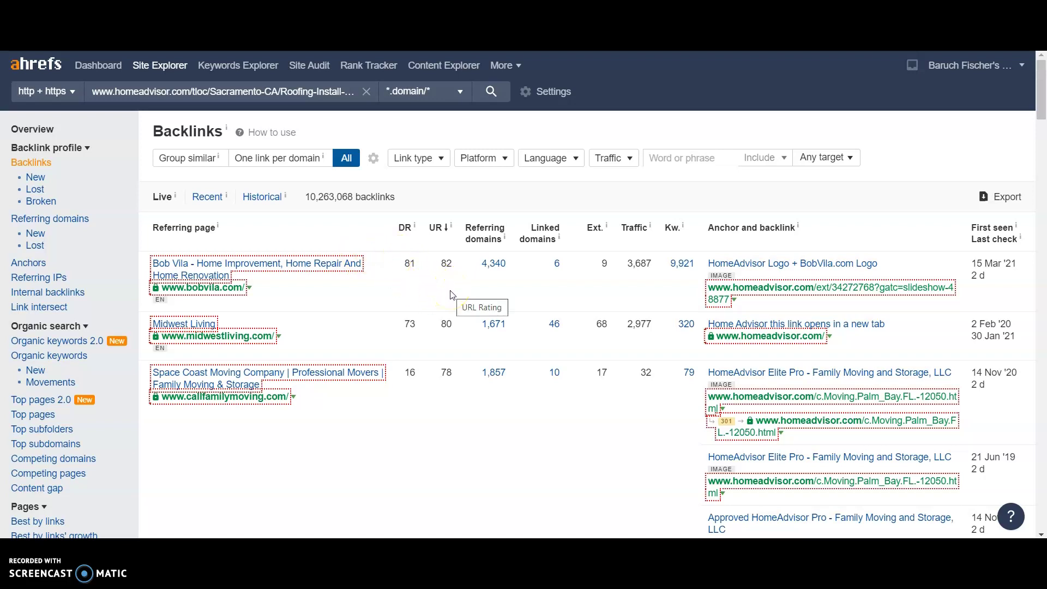
scroll(440, 294, down, 20)
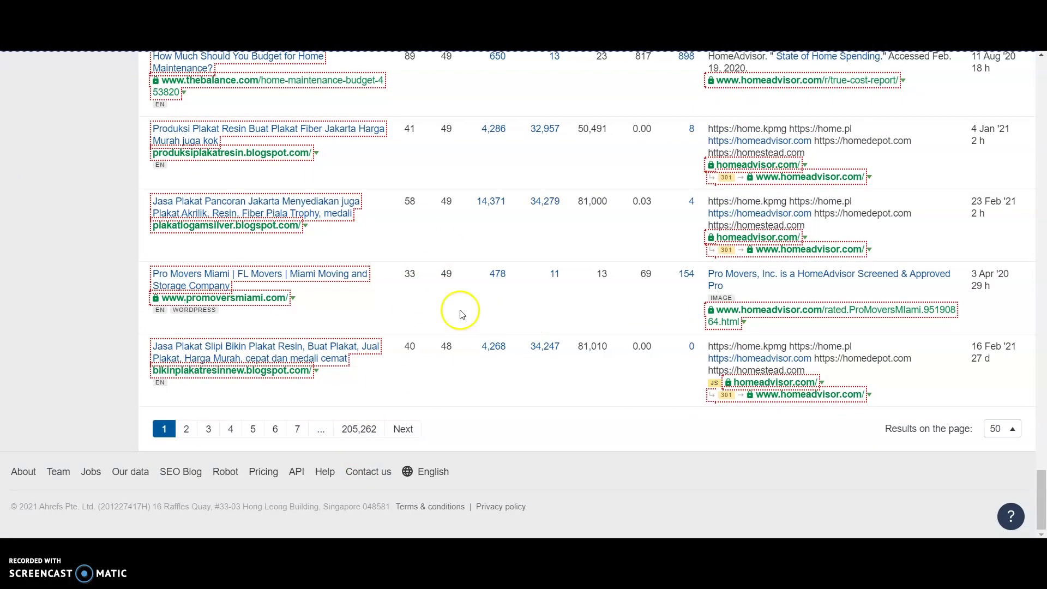
scroll(437, 168, up, 15)
scroll(439, 174, up, 15)
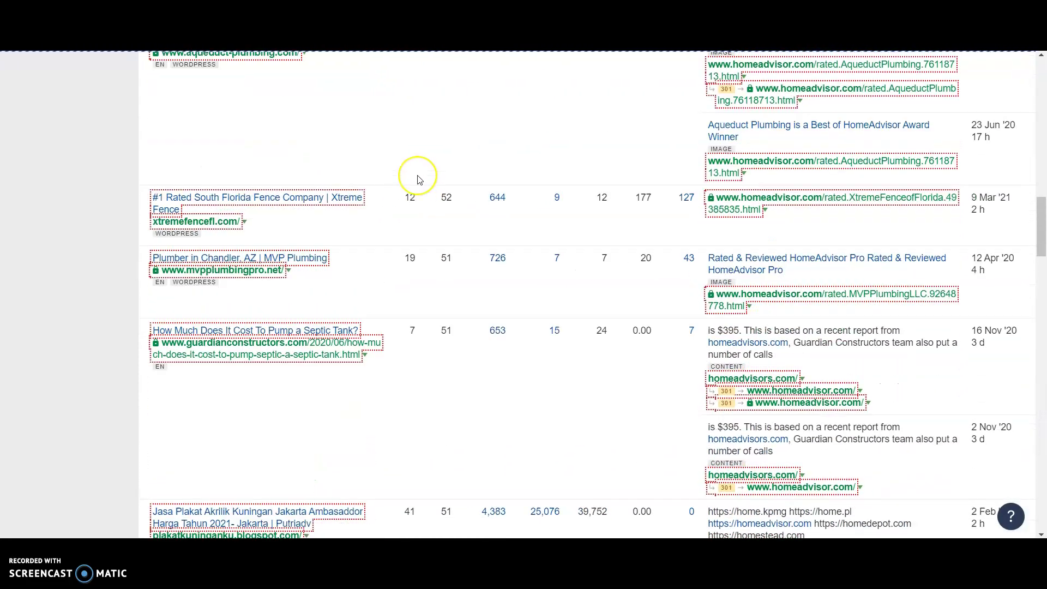
scroll(419, 180, up, 15)
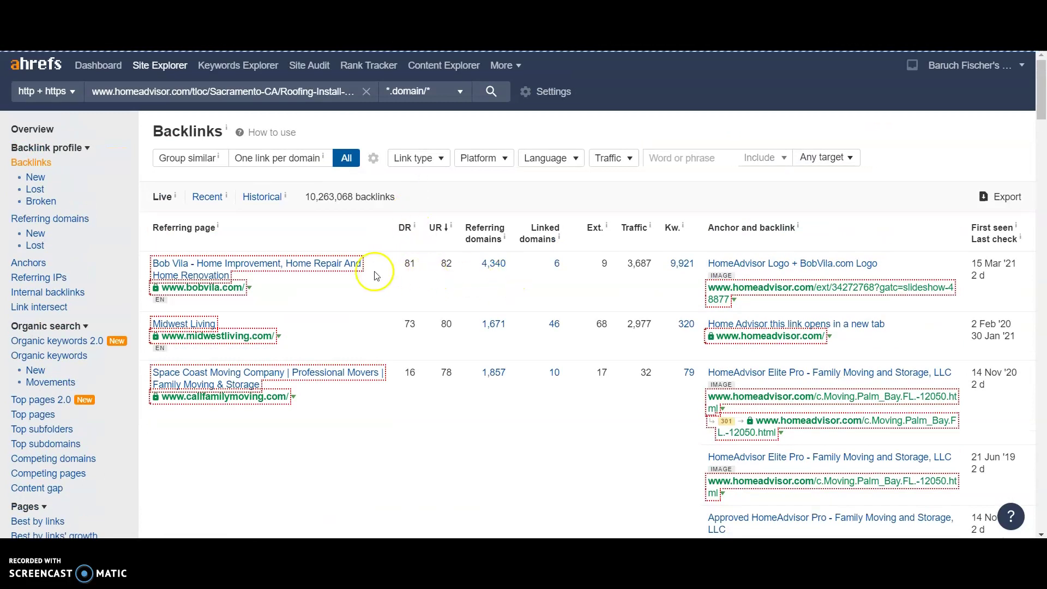
click(428, 291)
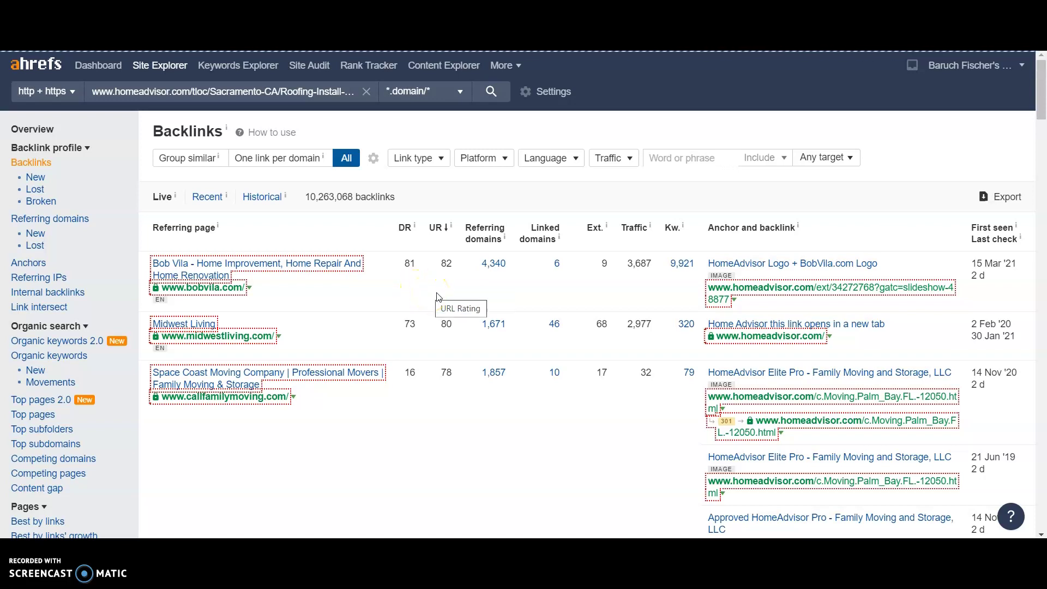
mouse_move(406, 233)
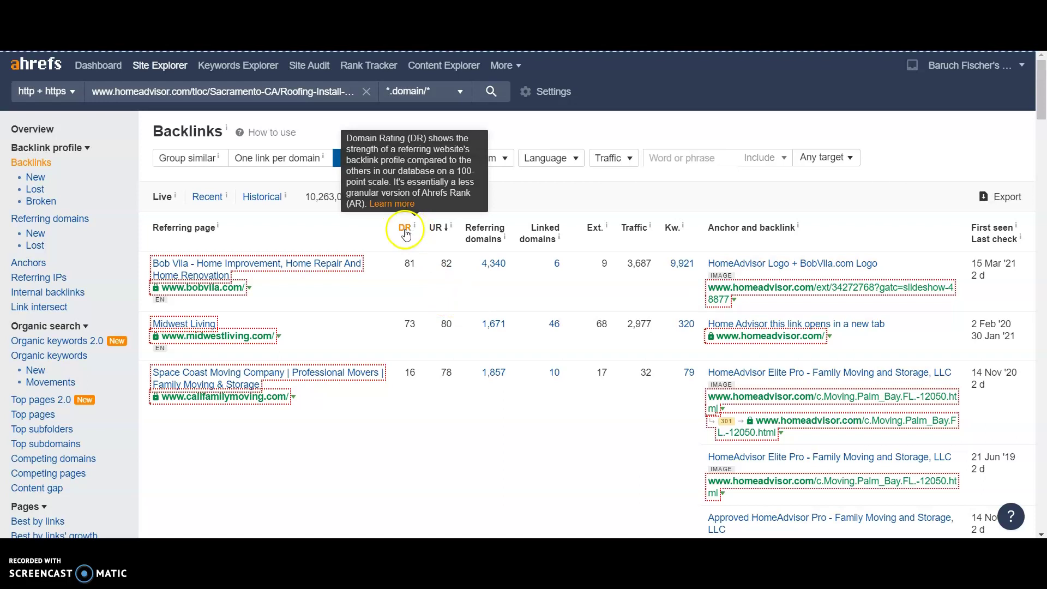